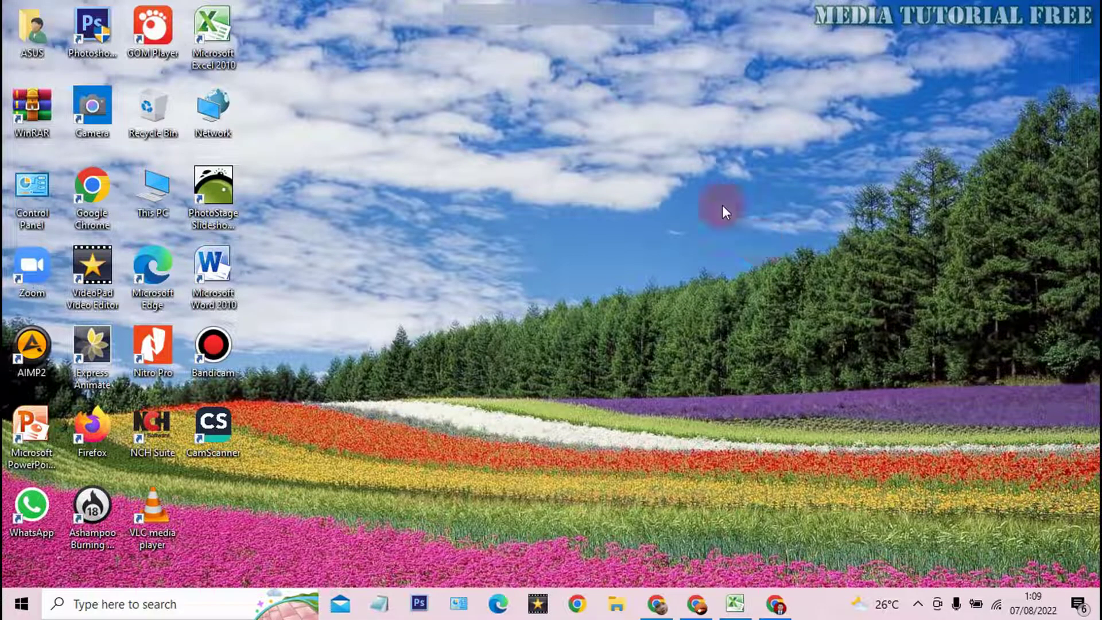
Switch to Excel's Sheet3 and look over the three-row name groups in column C.
{"action": "left_click", "coordinate": [736, 604]}
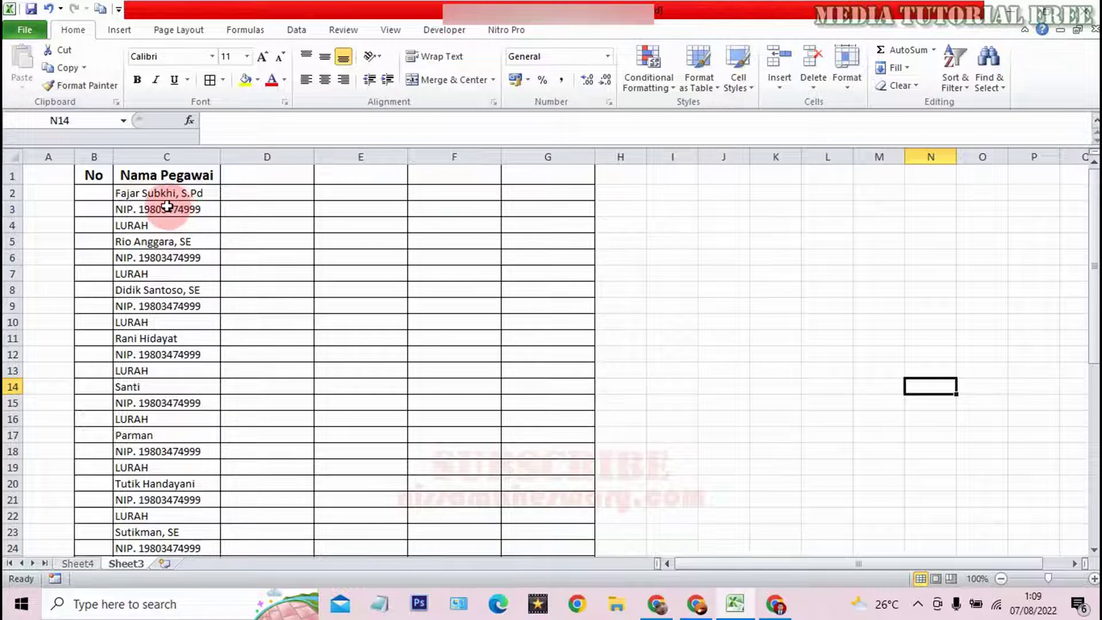
{"action": "left_click_drag", "start_coordinate": [154, 193], "coordinate": [167, 320]}
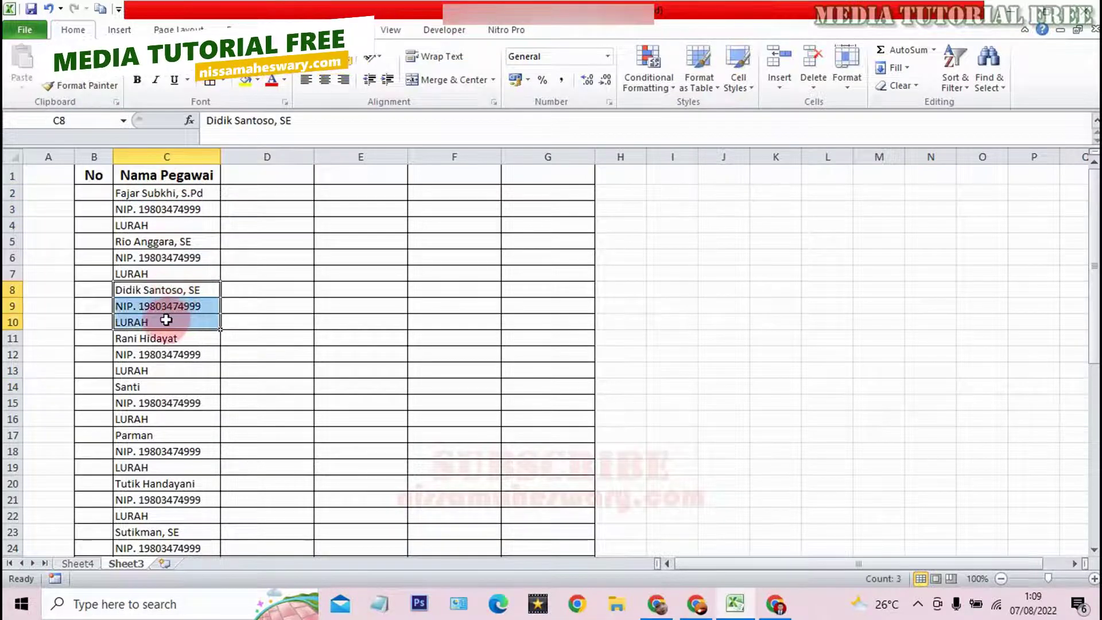
{"action": "left_click", "coordinate": [158, 354]}
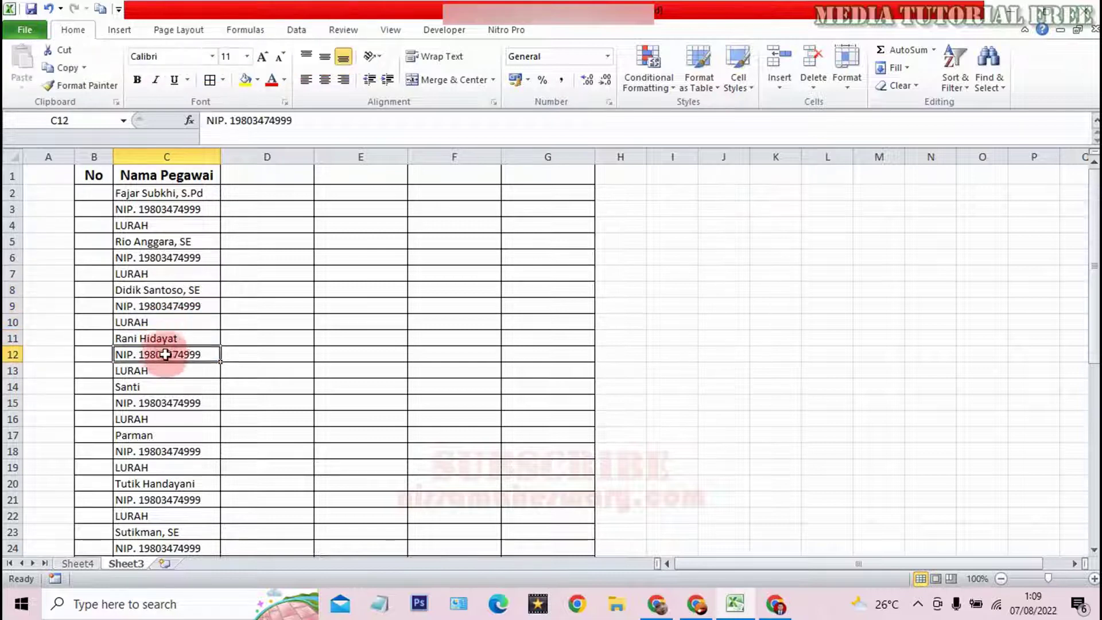
{"action": "left_click", "coordinate": [160, 369]}
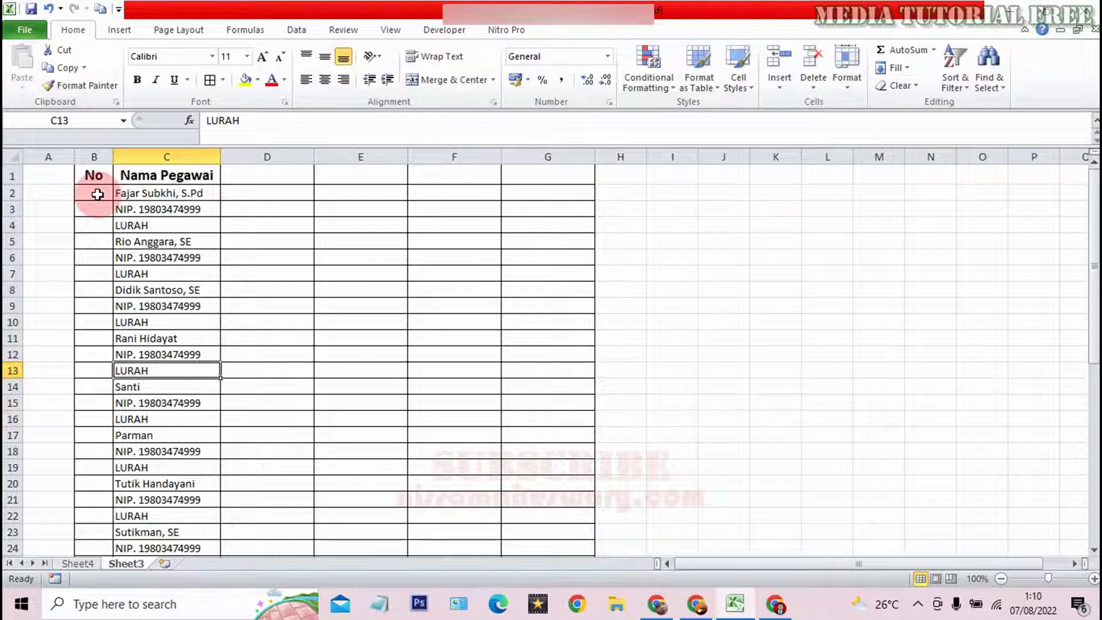
{"action": "left_click", "coordinate": [402, 200]}
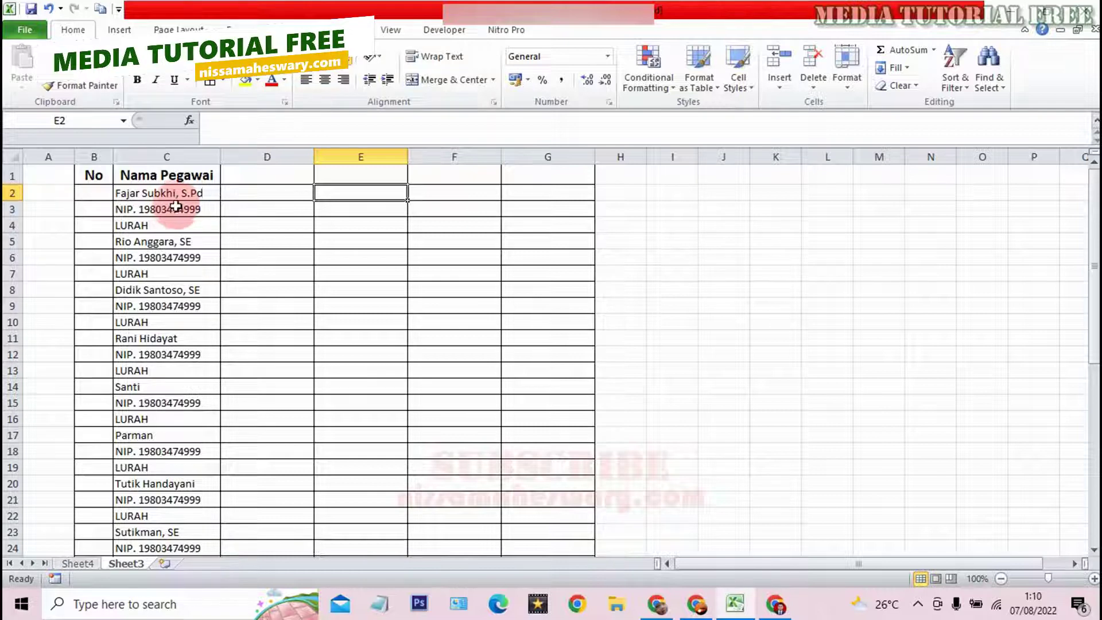
Merge and center B2:B4, then the next three-row block B5:B7 in column B.
{"action": "left_click_drag", "start_coordinate": [188, 193], "coordinate": [185, 220]}
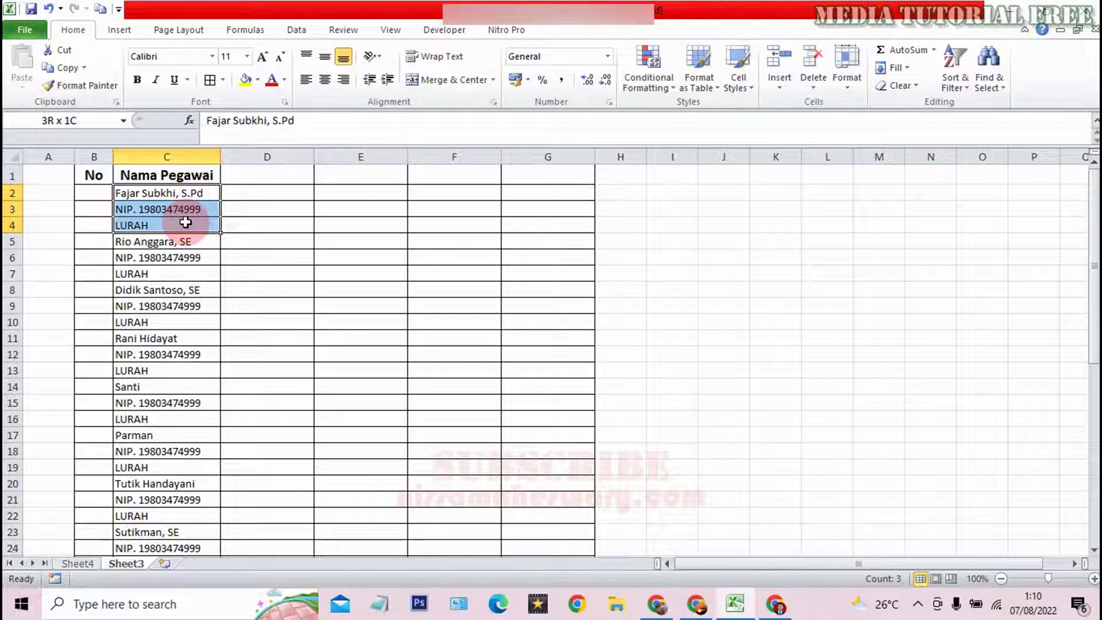
{"action": "left_click", "coordinate": [93, 192]}
{"action": "left_click", "coordinate": [94, 216]}
{"action": "left_click", "coordinate": [94, 225]}
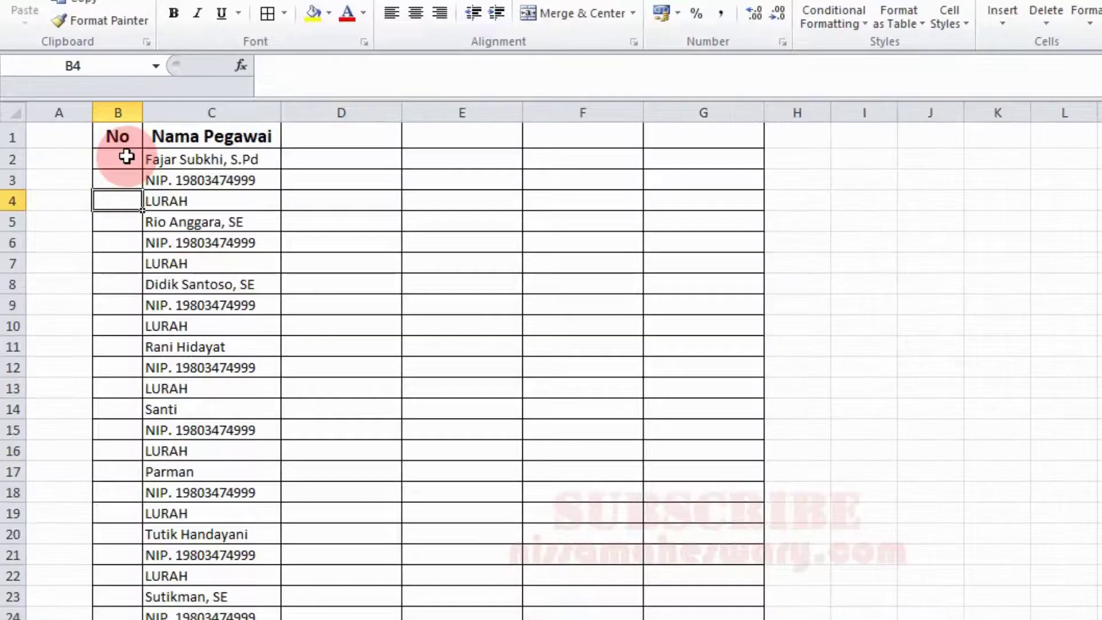
{"action": "left_click_drag", "start_coordinate": [125, 156], "coordinate": [120, 198]}
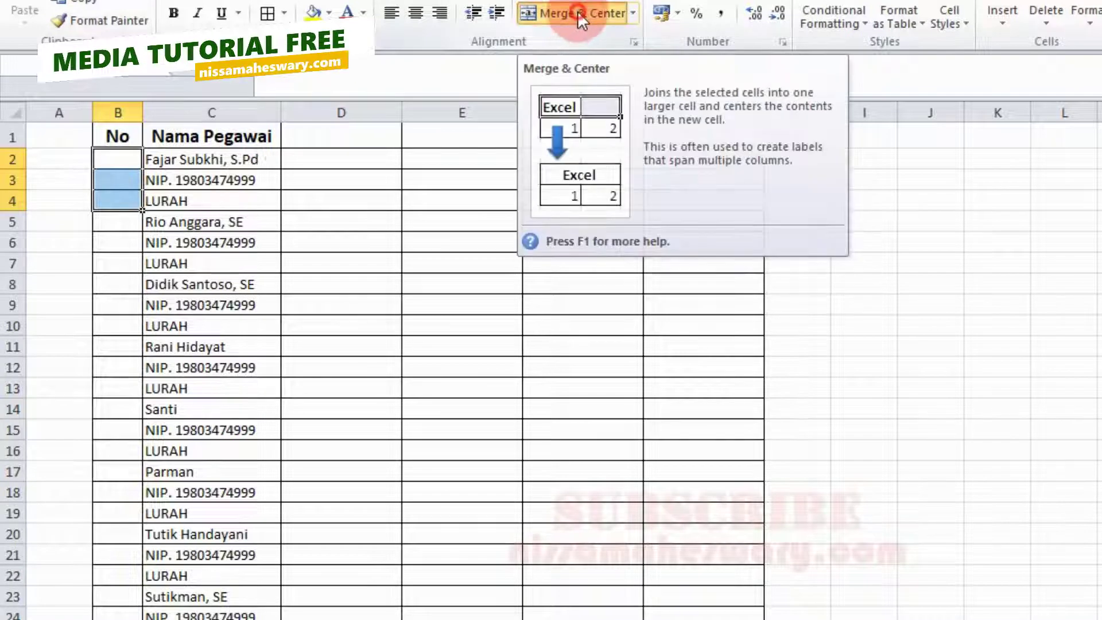
{"action": "left_click", "coordinate": [576, 14]}
{"action": "mouse_move", "coordinate": [125, 220]}
{"action": "left_mouse_down"}
{"action": "mouse_move", "coordinate": [115, 259]}
{"action": "mouse_move", "coordinate": [117, 513]}
{"action": "left_mouse_up"}
{"action": "left_click", "coordinate": [580, 14]}
Merge the following column B blocks down to row 19, then clear the selection.
{"action": "left_click", "coordinate": [57, 423]}
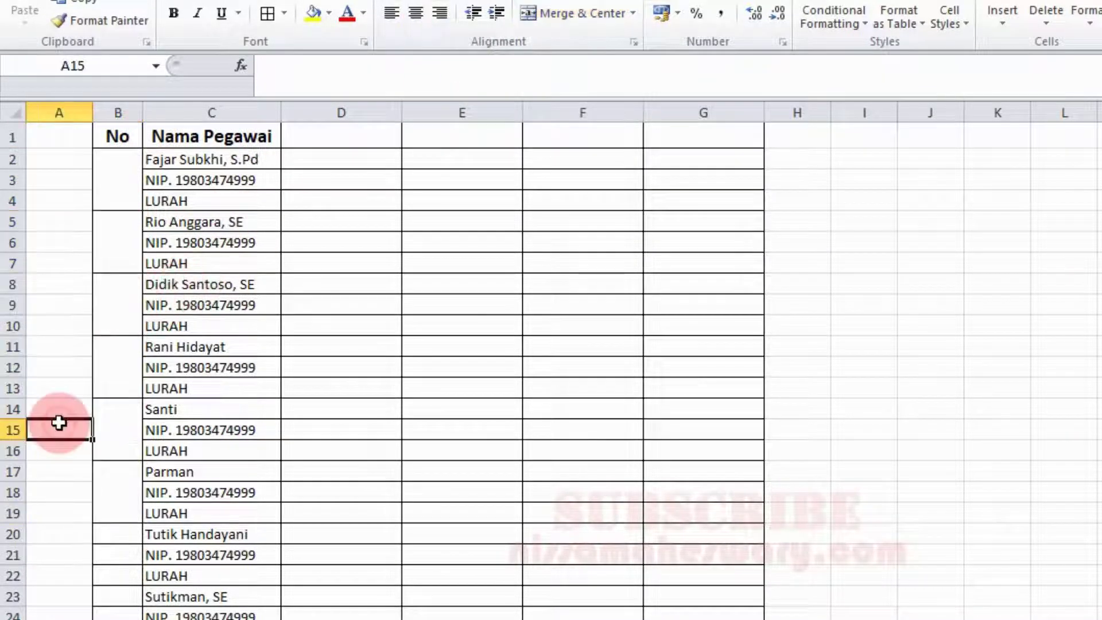
{"action": "scroll", "coordinate": [113, 432], "scroll_direction": "down", "scroll_amount": 2}
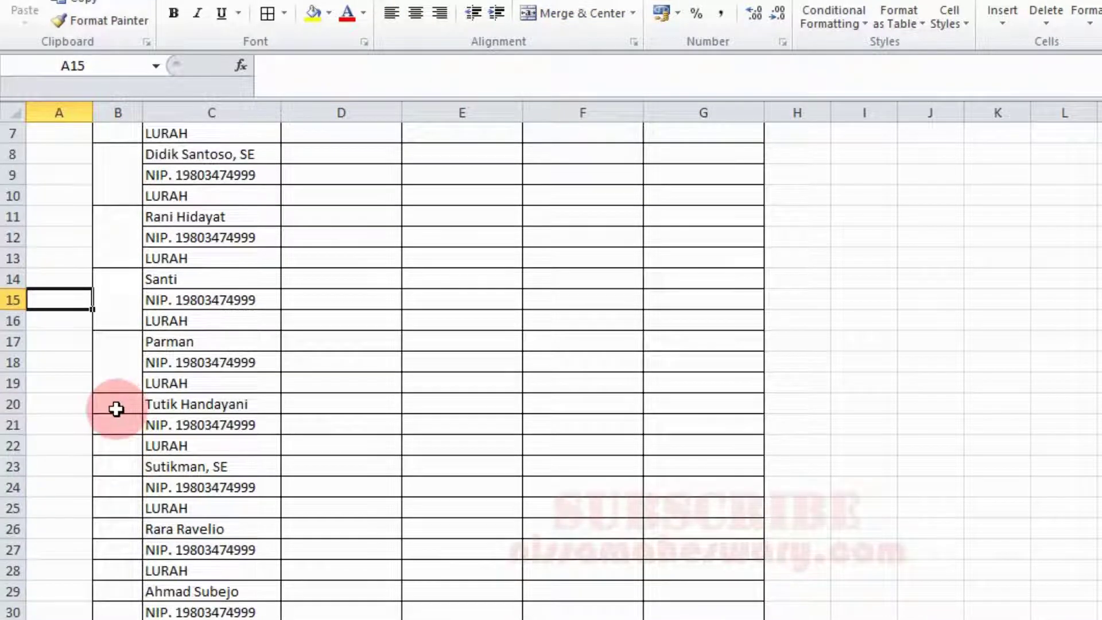
{"action": "left_click_drag", "start_coordinate": [116, 409], "coordinate": [109, 569]}
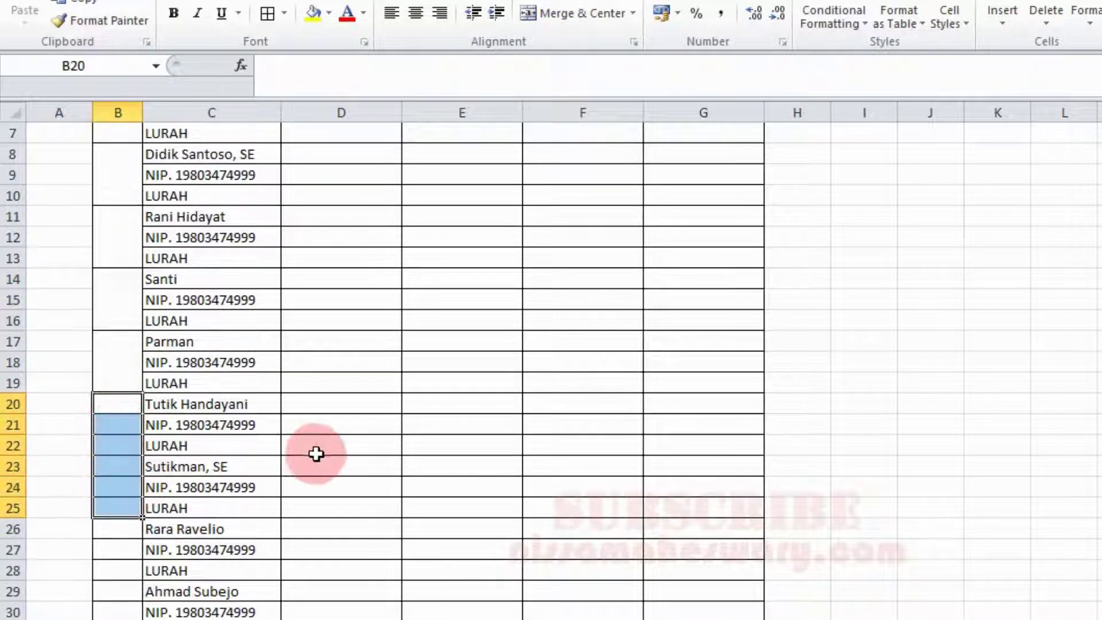
{"action": "scroll", "coordinate": [167, 439], "scroll_direction": "up", "scroll_amount": 1}
{"action": "scroll", "coordinate": [167, 439], "scroll_direction": "down", "scroll_amount": 1}
{"action": "left_click", "coordinate": [580, 424]}
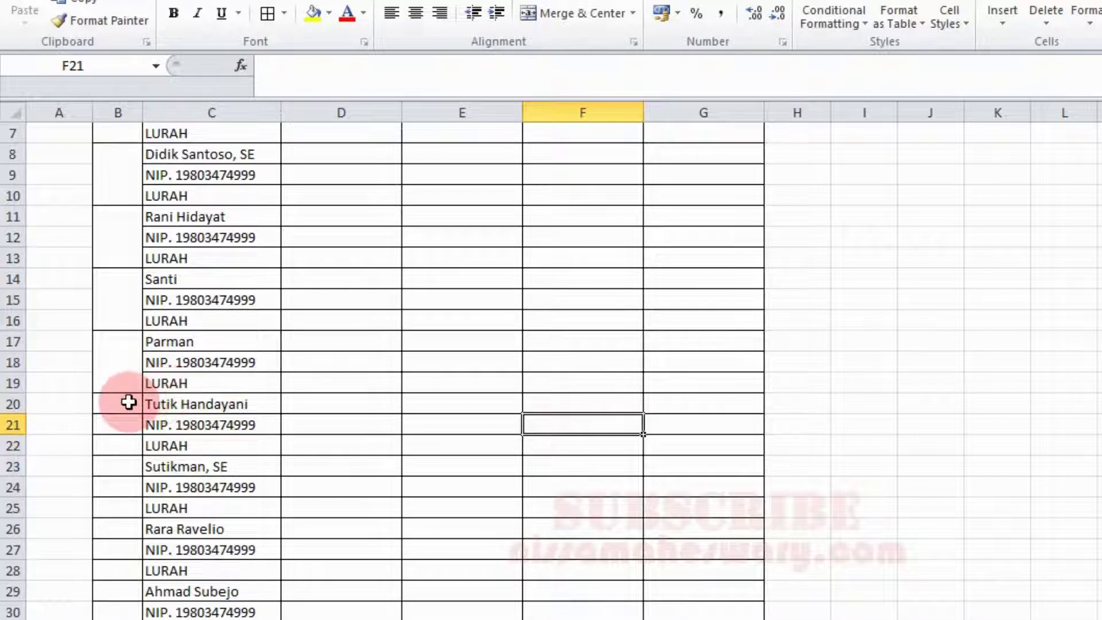
Select B20:B22 and Ctrl-add each three-row block from B23:B25 through B38:B40.
{"action": "left_click_drag", "start_coordinate": [126, 401], "coordinate": [119, 439]}
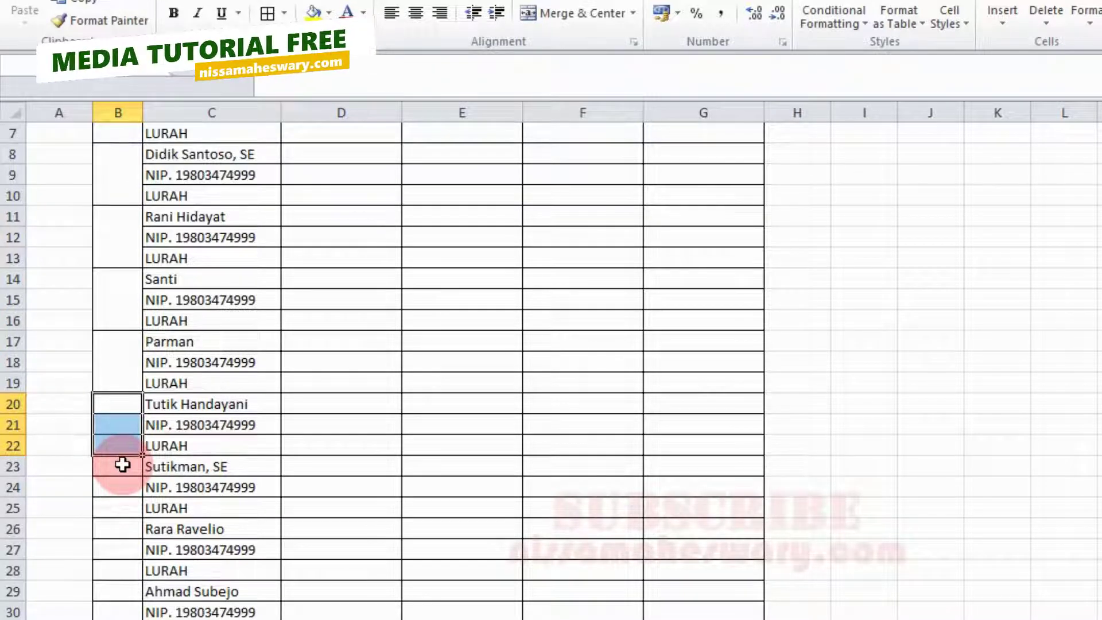
{"action": "mouse_move", "coordinate": [122, 465]}
{"action": "left_mouse_down", "text": "ctrl"}
{"action": "mouse_move", "coordinate": [121, 536]}
{"action": "mouse_move", "coordinate": [122, 470]}
{"action": "left_mouse_up", "text": "ctrl"}
{"action": "scroll", "coordinate": [122, 470], "scroll_direction": "down", "scroll_amount": 2}
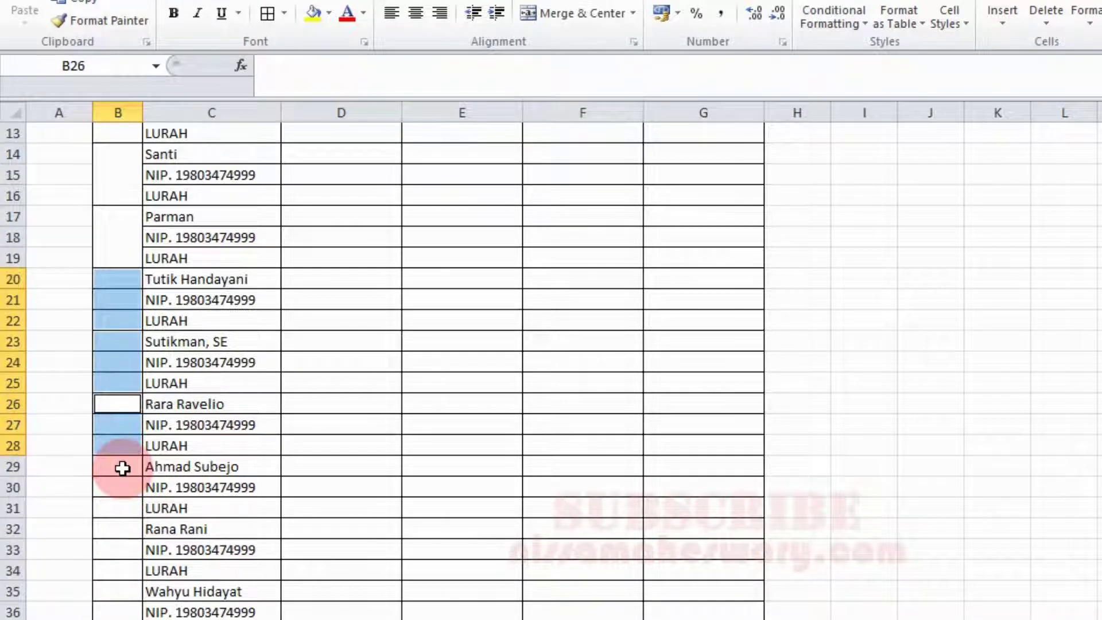
{"action": "left_click_drag", "start_coordinate": [122, 468], "coordinate": [121, 505], "text": "ctrl"}
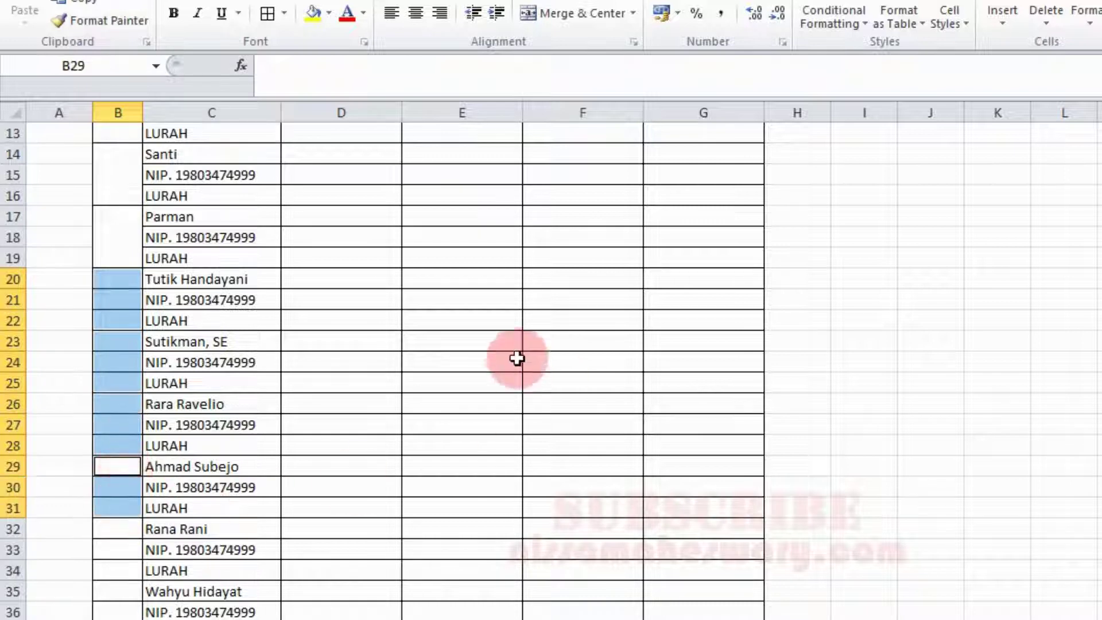
{"action": "left_click_drag", "start_coordinate": [123, 529], "coordinate": [121, 570], "text": "ctrl"}
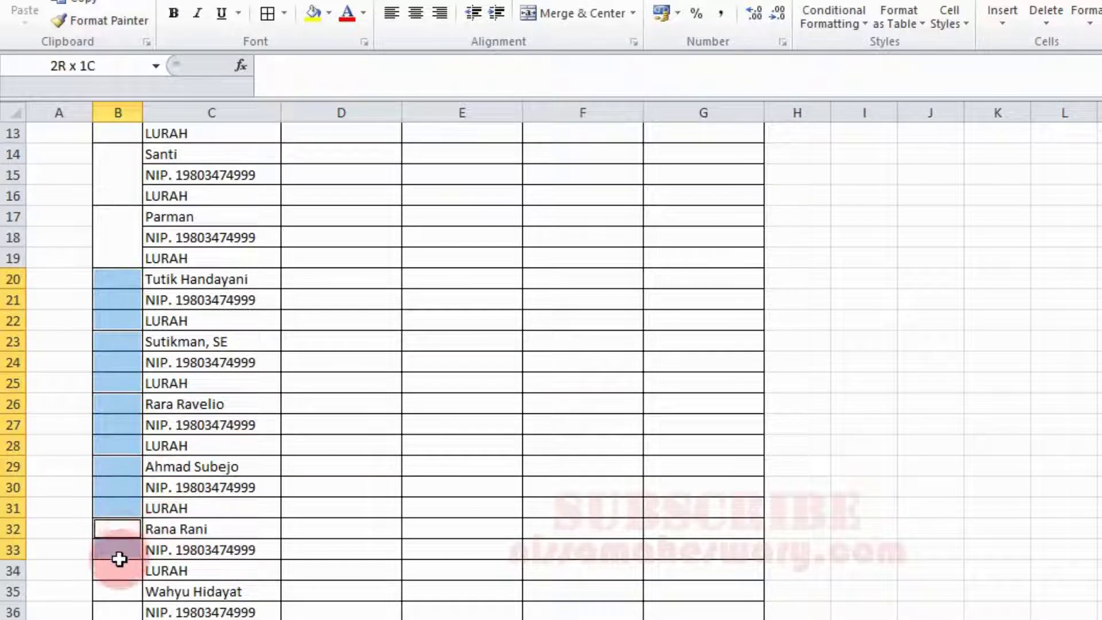
{"action": "scroll", "coordinate": [309, 518], "scroll_direction": "down", "scroll_amount": 2}
{"action": "mouse_move", "coordinate": [111, 465]}
{"action": "left_mouse_down", "text": "ctrl"}
{"action": "mouse_move", "coordinate": [114, 492]}
{"action": "mouse_move", "coordinate": [132, 499]}
{"action": "left_mouse_up", "text": "ctrl"}
{"action": "scroll", "coordinate": [226, 536], "scroll_direction": "down", "scroll_amount": 1}
{"action": "scroll", "coordinate": [320, 487], "scroll_direction": "up", "scroll_amount": 3}
{"action": "scroll", "coordinate": [329, 479], "scroll_direction": "up", "scroll_amount": 4}
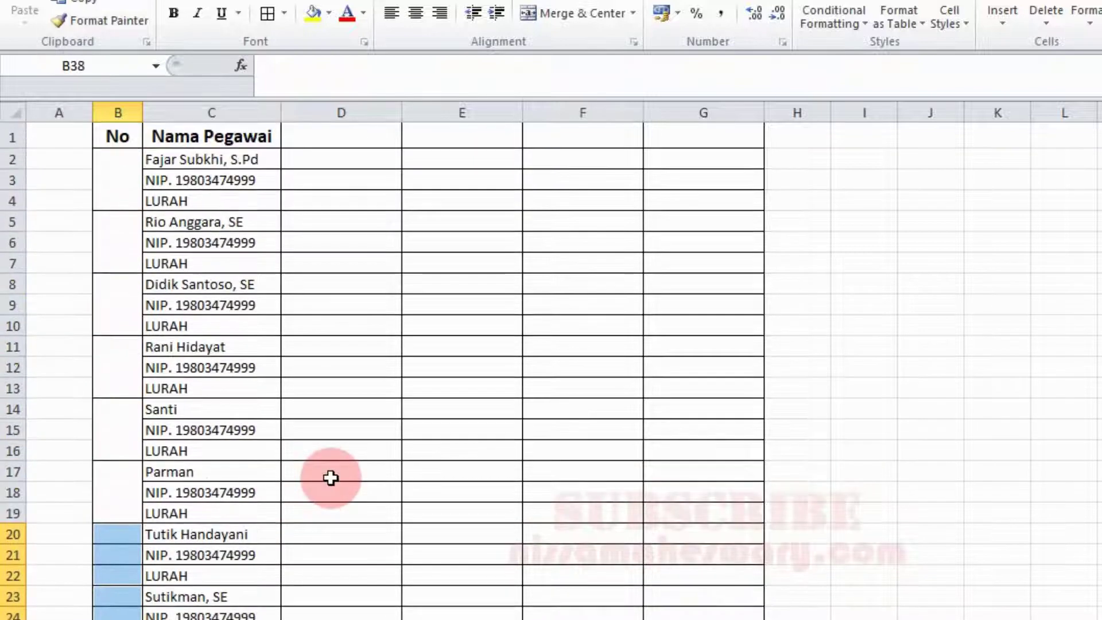
Merge all selected three-row blocks in rows 20–40 at once and scroll back to the top.
{"action": "left_click", "coordinate": [560, 14]}
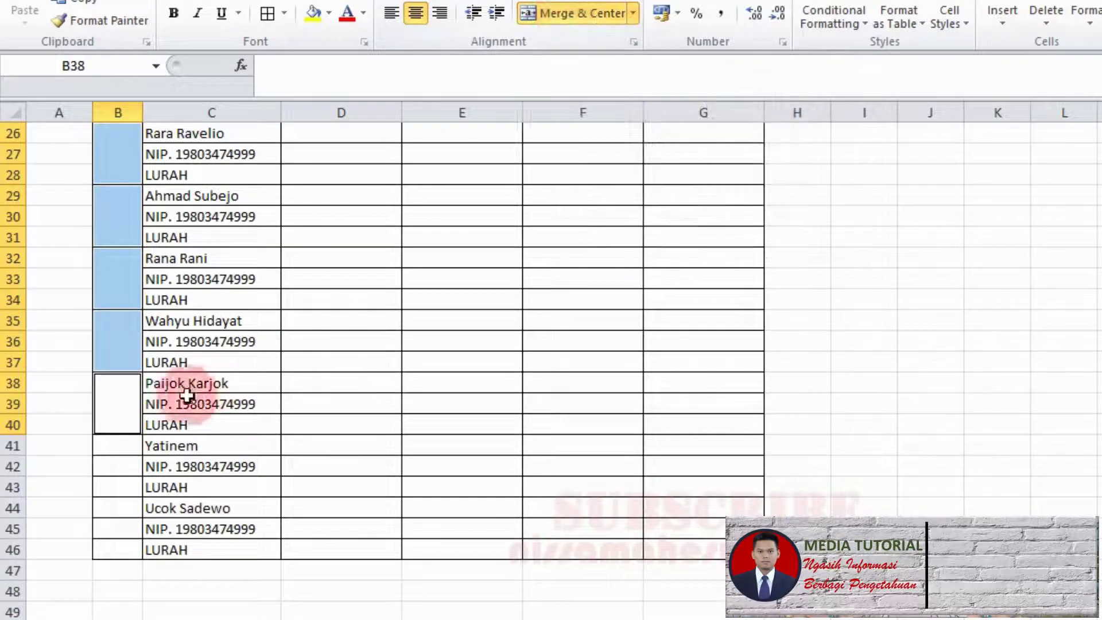
{"action": "scroll", "coordinate": [124, 380], "scroll_direction": "up", "scroll_amount": 3}
{"action": "scroll", "coordinate": [122, 382], "scroll_direction": "up", "scroll_amount": 2}
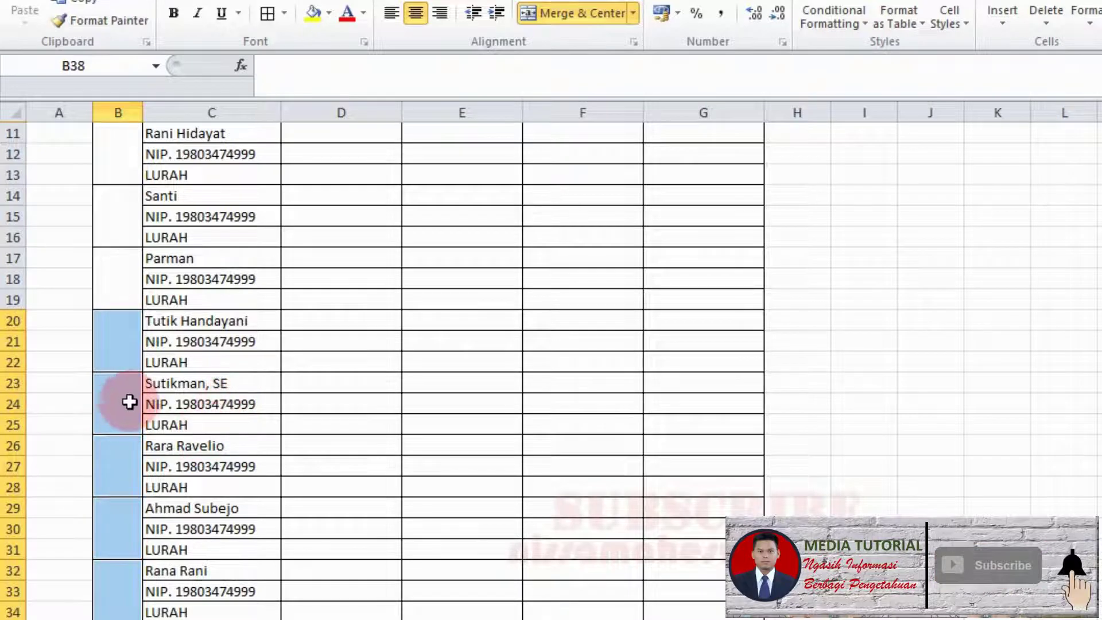
{"action": "scroll", "coordinate": [264, 412], "scroll_direction": "up", "scroll_amount": 3}
{"action": "scroll", "coordinate": [264, 421], "scroll_direction": "up", "scroll_amount": 1}
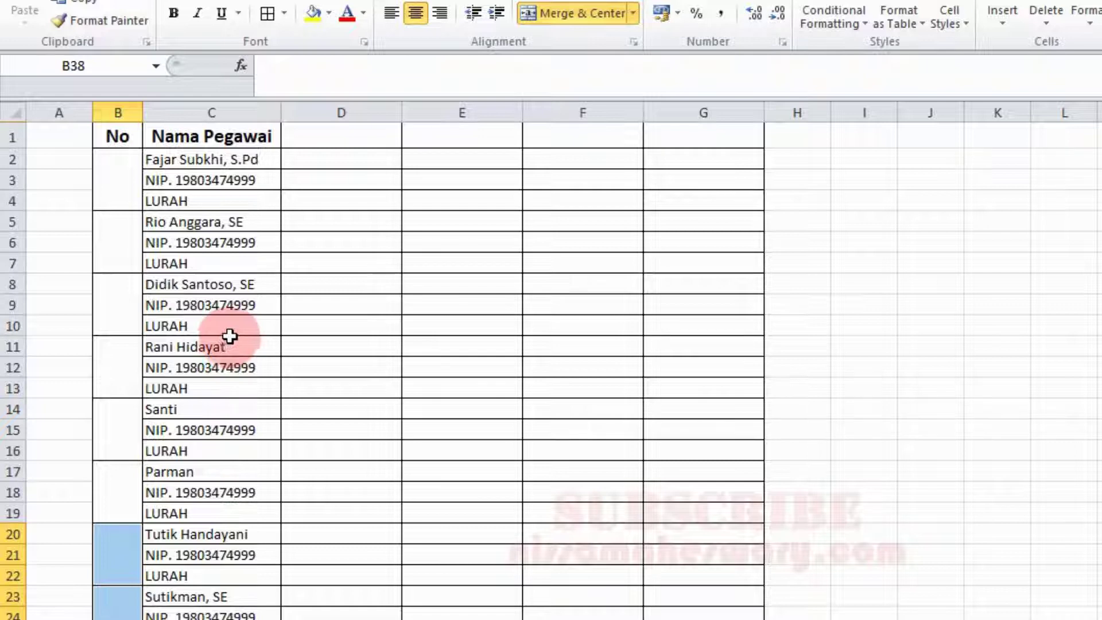
Undo the group merge, re-merge B2:B4, and pick up its format with Format Painter.
{"action": "key", "text": "ctrl+z"}
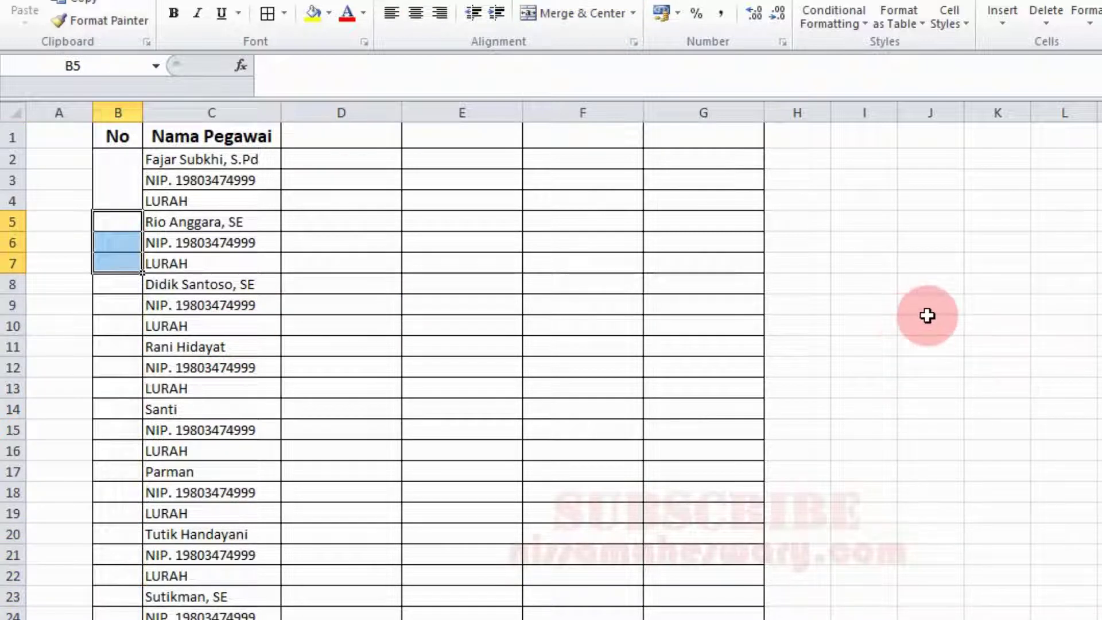
{"action": "left_click_drag", "start_coordinate": [118, 160], "coordinate": [121, 196]}
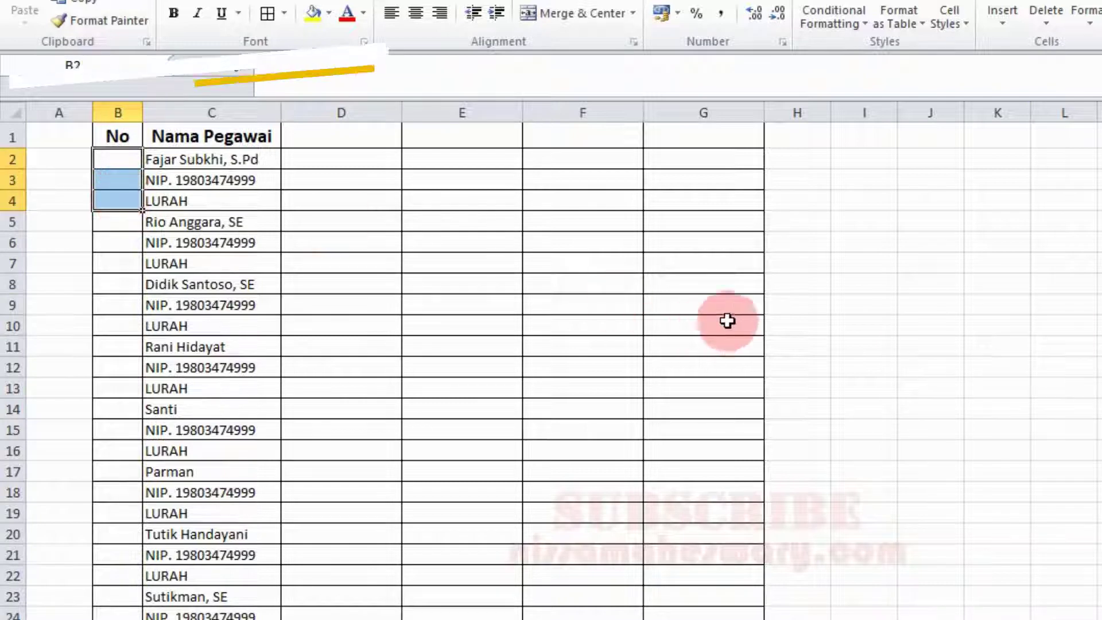
{"action": "left_click", "coordinate": [578, 13]}
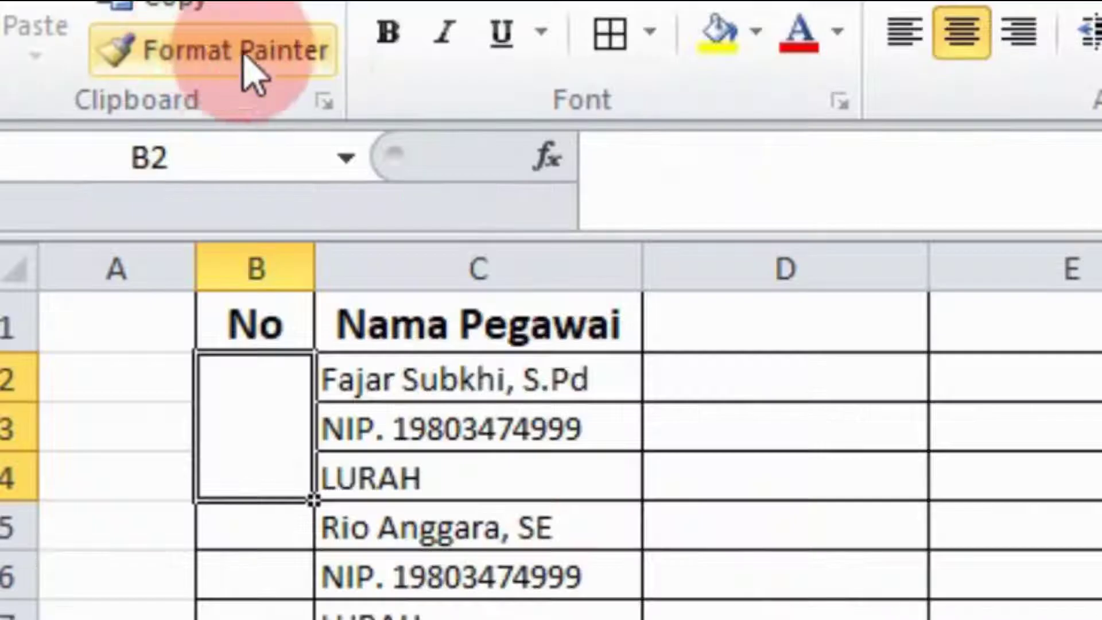
{"action": "left_click", "coordinate": [107, 25]}
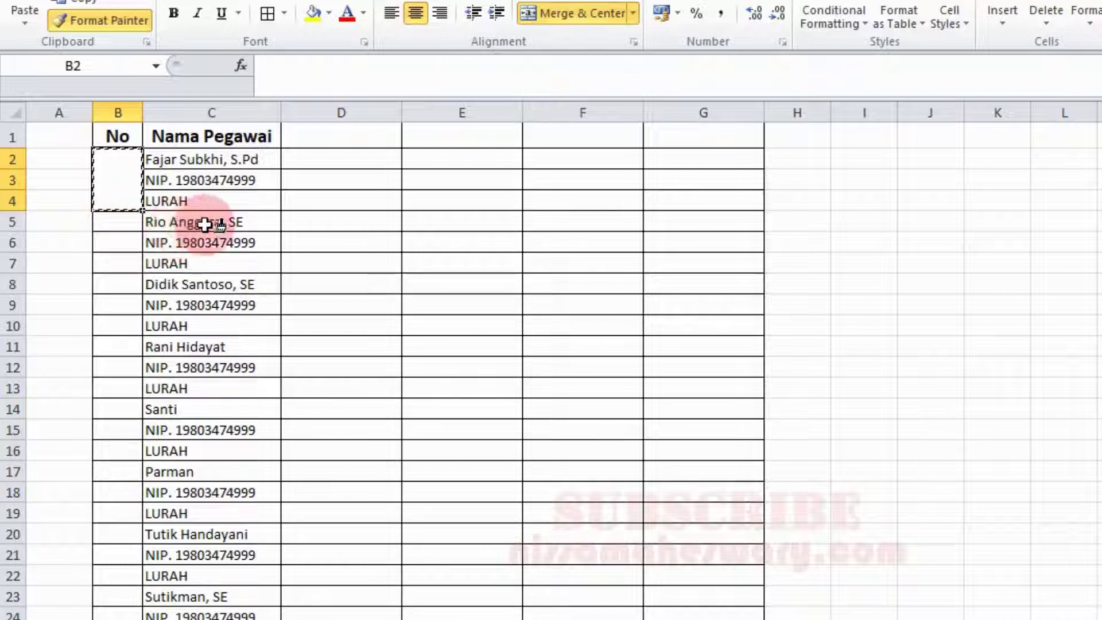
Paint the merged format onto B5:B7, B8:B10, B11:B13 and B14:B16.
{"action": "left_click", "coordinate": [121, 221]}
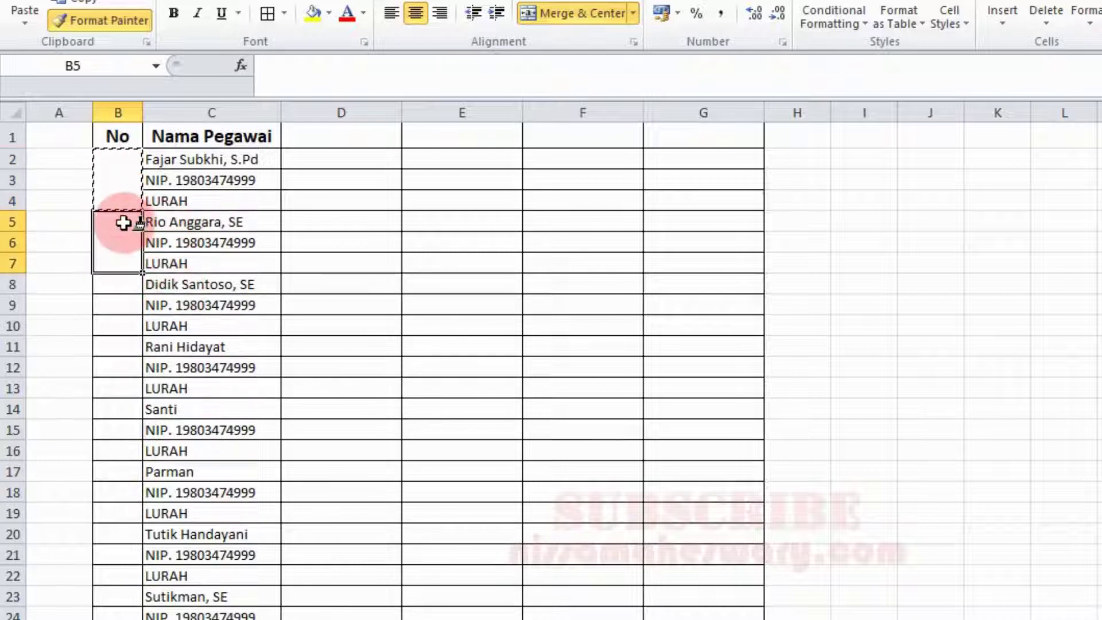
{"action": "left_click", "coordinate": [130, 285]}
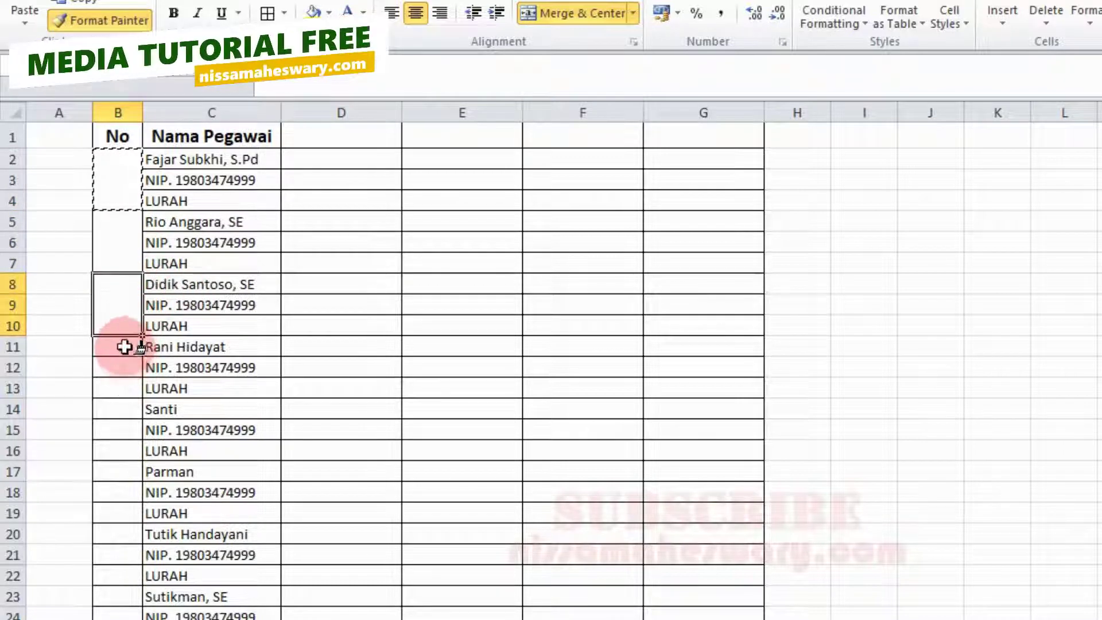
{"action": "left_click", "coordinate": [122, 348]}
{"action": "left_click", "coordinate": [128, 410]}
{"action": "scroll", "coordinate": [246, 411], "scroll_direction": "down", "scroll_amount": 1}
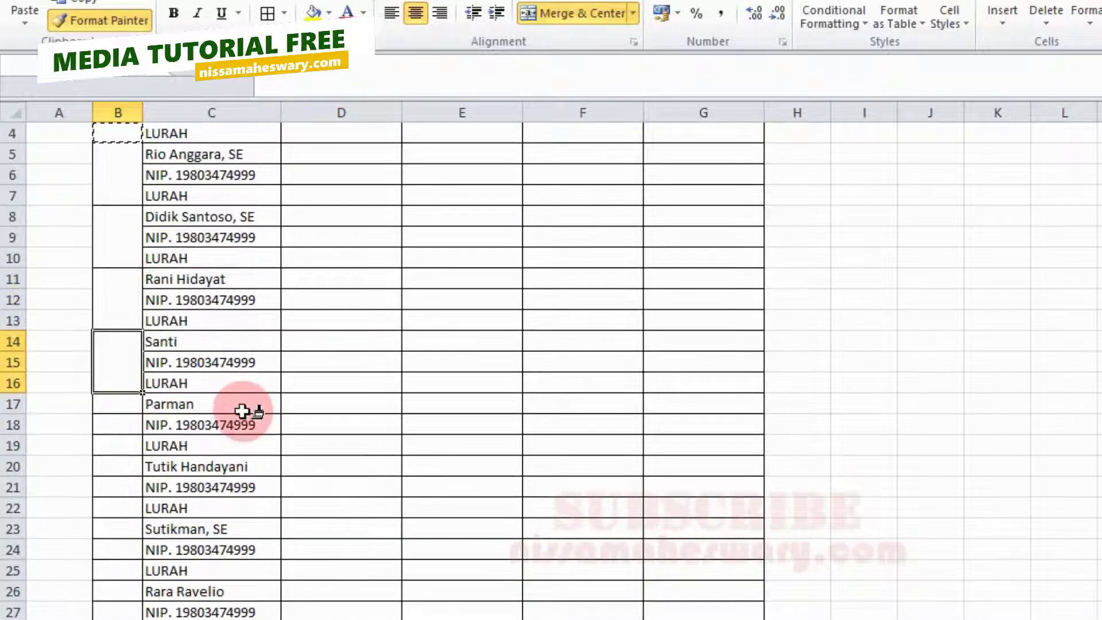
{"action": "scroll", "coordinate": [235, 413], "scroll_direction": "down", "scroll_amount": 3}
{"action": "scroll", "coordinate": [229, 417], "scroll_direction": "down", "scroll_amount": 1}
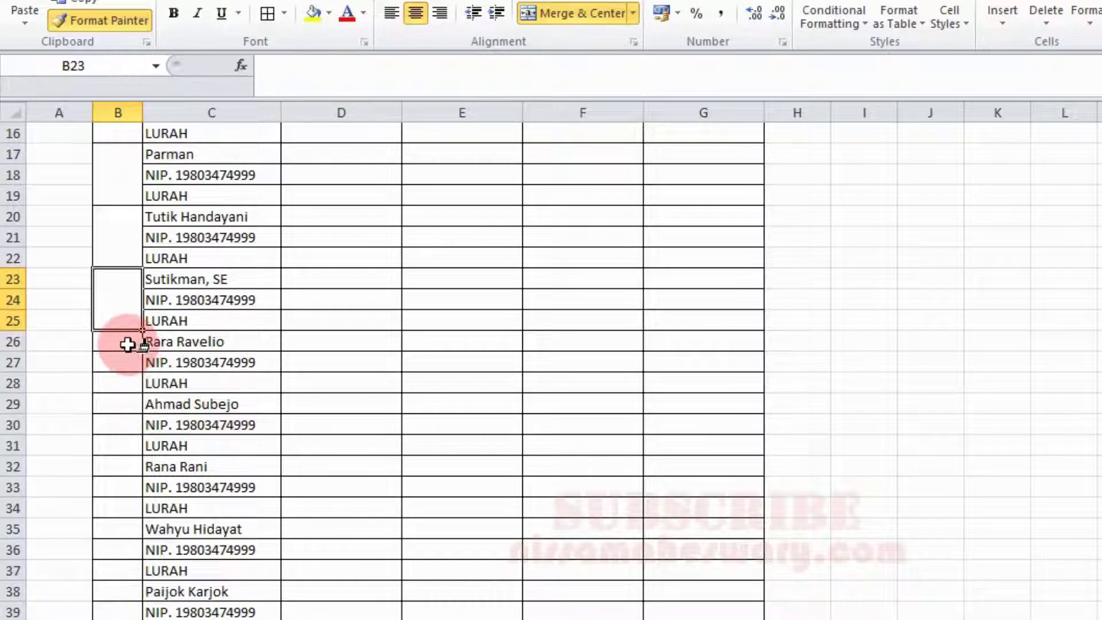
Paint the 3-row merge onto B26:B28, B29:B31, B32:B34, B35:B37, B38:B40, B41:B43 and B44:B46.
{"action": "left_click", "coordinate": [128, 343]}
{"action": "left_click", "coordinate": [127, 405]}
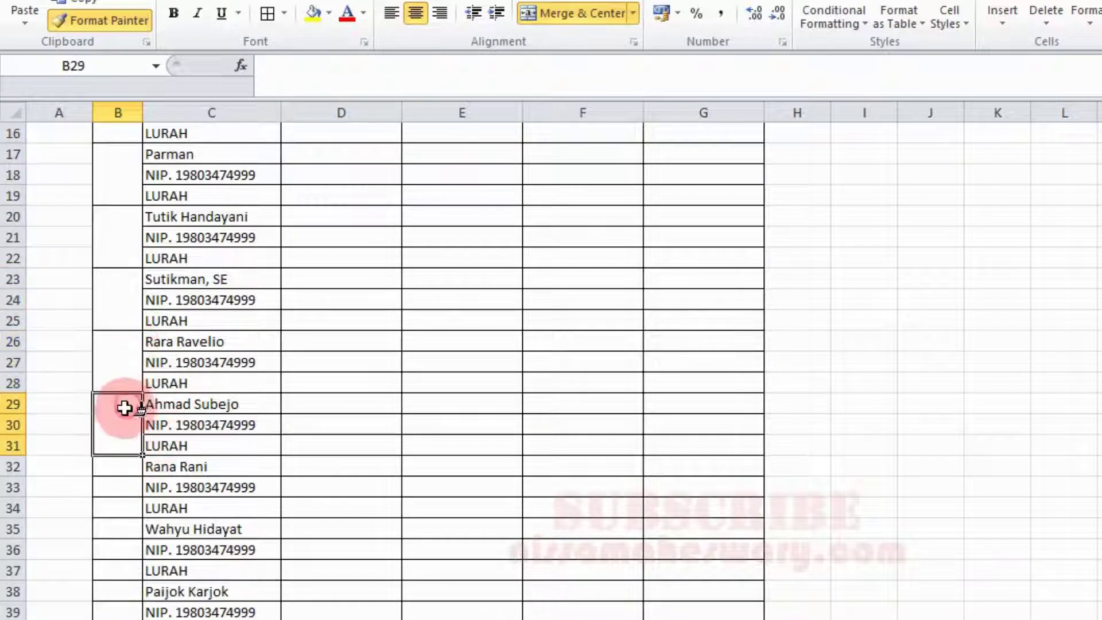
{"action": "left_click", "coordinate": [129, 467]}
{"action": "scroll", "coordinate": [125, 490], "scroll_direction": "down", "scroll_amount": 1}
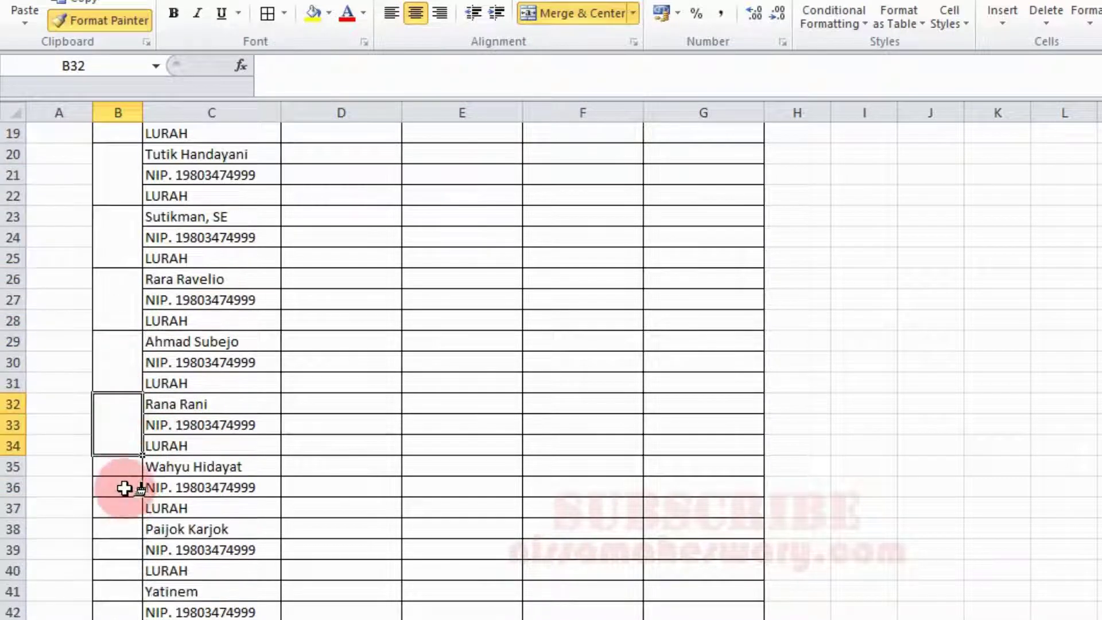
{"action": "left_click", "coordinate": [114, 459]}
{"action": "scroll", "coordinate": [115, 410], "scroll_direction": "down", "scroll_amount": 2}
{"action": "left_click", "coordinate": [116, 410]}
{"action": "left_click", "coordinate": [118, 466]}
{"action": "left_click", "coordinate": [121, 528]}
{"action": "scroll", "coordinate": [275, 540], "scroll_direction": "up", "scroll_amount": 1}
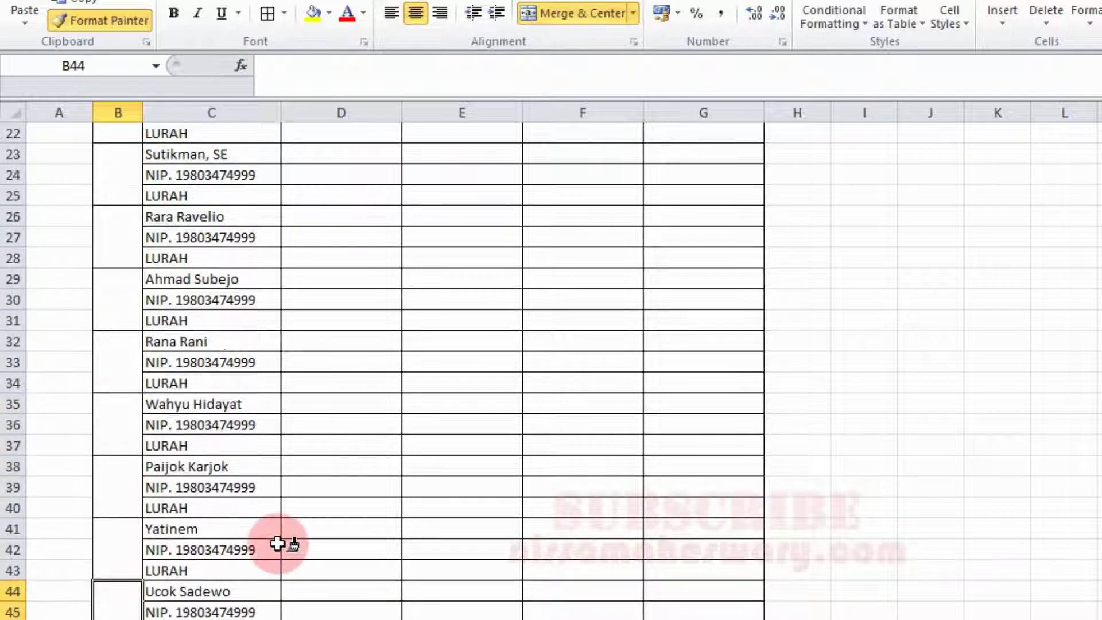
{"action": "scroll", "coordinate": [205, 523], "scroll_direction": "up", "scroll_amount": 7}
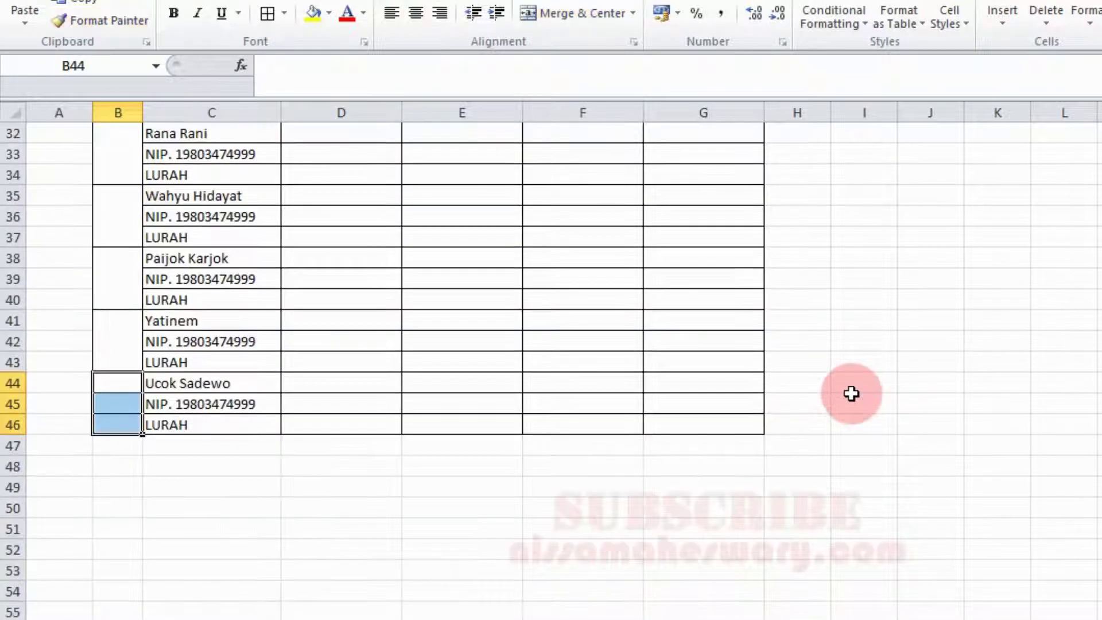
{"action": "left_click_drag", "start_coordinate": [191, 156], "coordinate": [191, 191]}
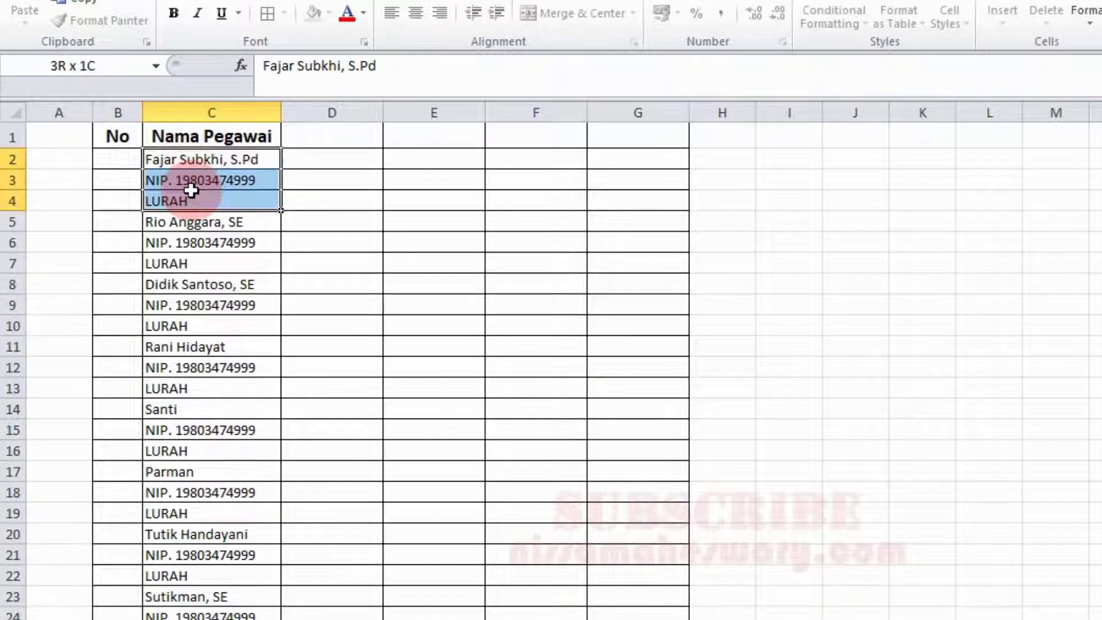
{"action": "left_click", "coordinate": [980, 225]}
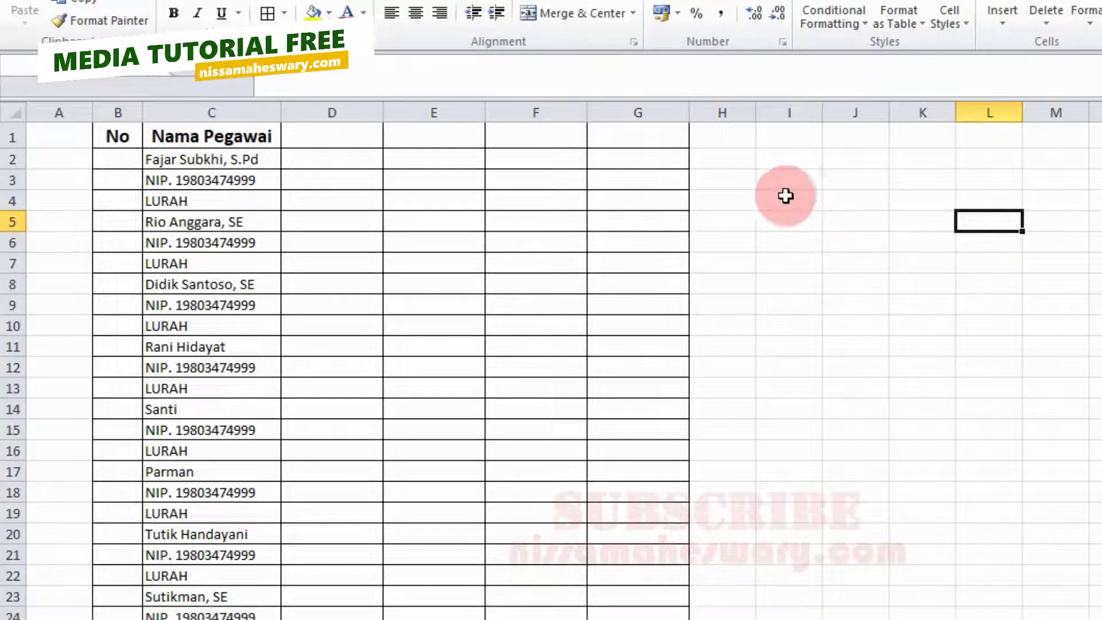
{"action": "left_click_drag", "start_coordinate": [785, 183], "coordinate": [1028, 295]}
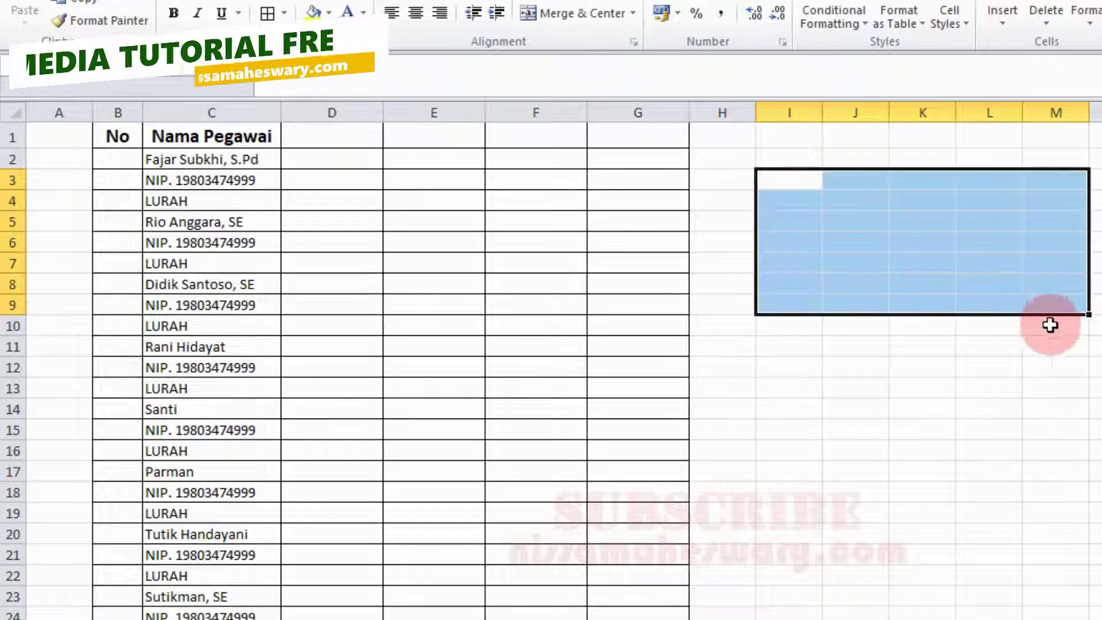
{"action": "left_click", "coordinate": [1090, 369]}
{"action": "mouse_move", "coordinate": [737, 164]}
{"action": "left_mouse_down"}
{"action": "mouse_move", "coordinate": [1054, 209]}
{"action": "mouse_move", "coordinate": [1072, 308]}
{"action": "left_mouse_up"}
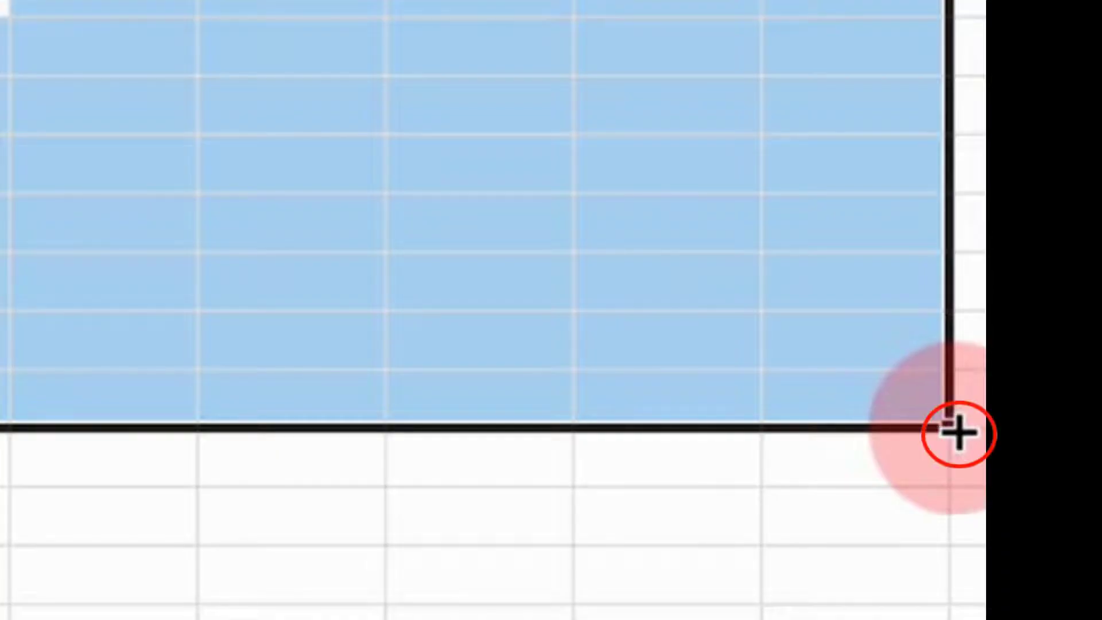
{"action": "left_click_drag", "start_coordinate": [956, 431], "coordinate": [962, 499]}
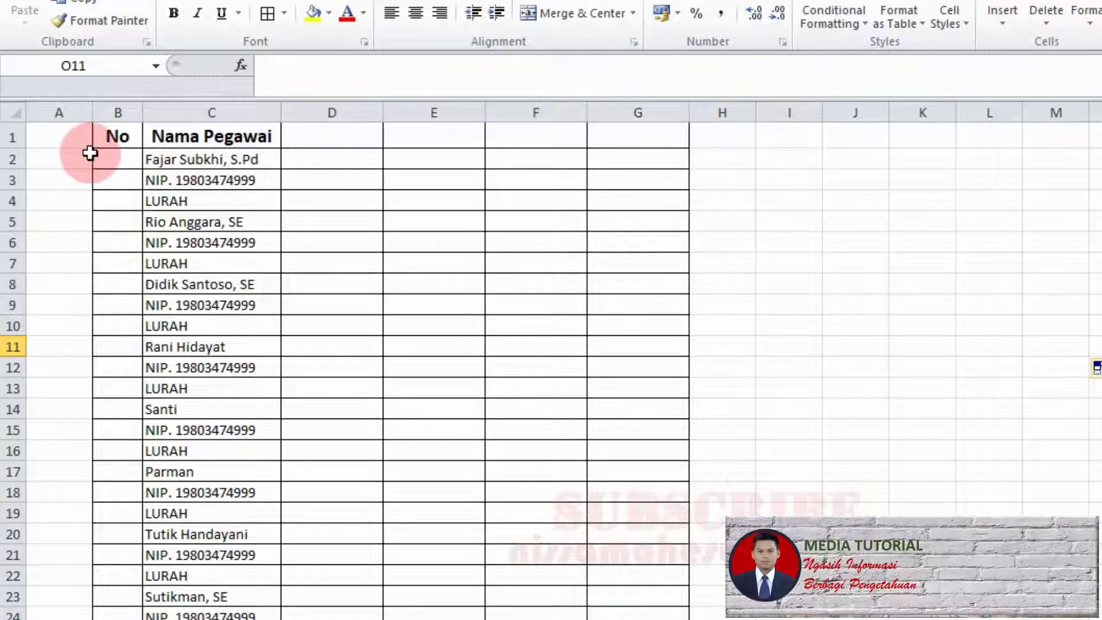
Merge and centre B2:B4, then drag its fill handle to row 46 to repeat the block.
{"action": "left_click_drag", "start_coordinate": [116, 159], "coordinate": [112, 195]}
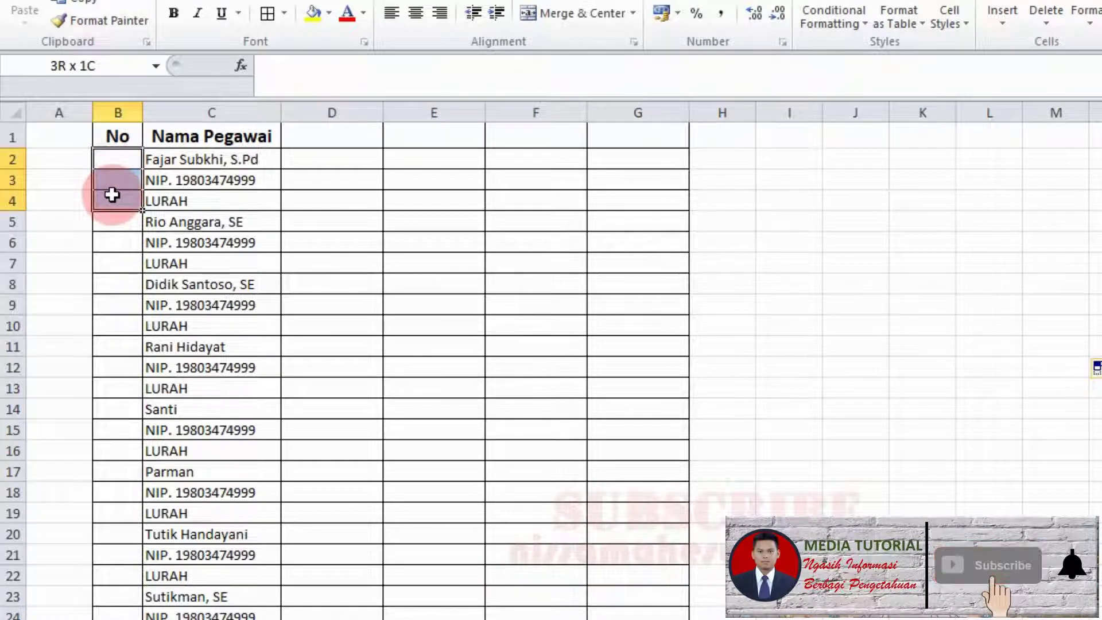
{"action": "left_click_drag", "start_coordinate": [112, 194], "coordinate": [112, 194]}
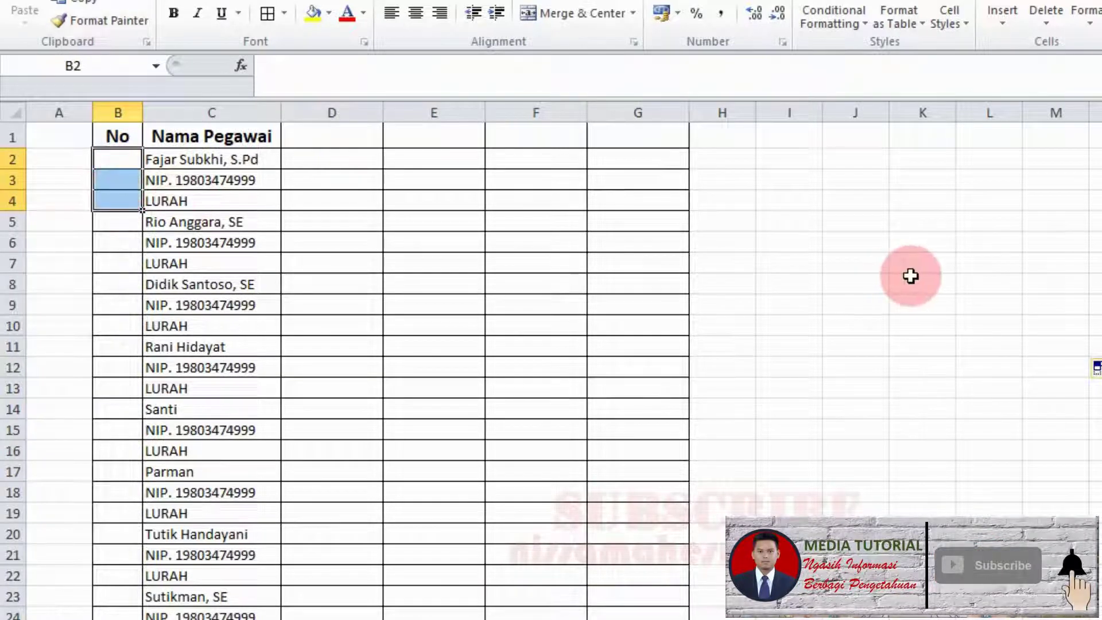
{"action": "left_click", "coordinate": [579, 15]}
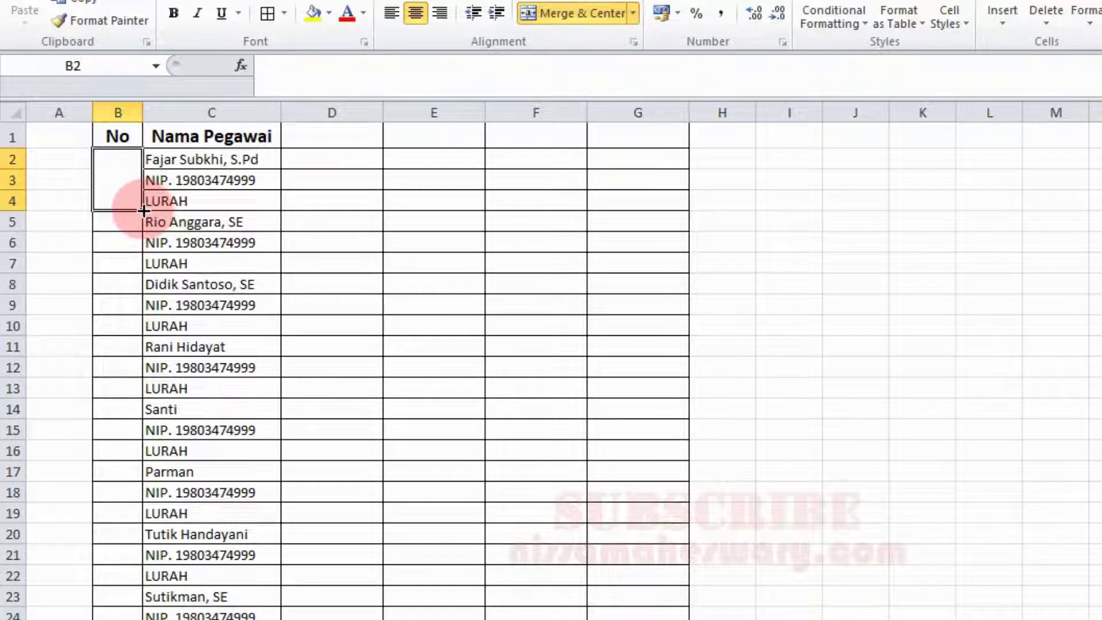
{"action": "mouse_move", "coordinate": [143, 210]}
{"action": "left_mouse_down"}
{"action": "mouse_move", "coordinate": [148, 613]}
{"action": "mouse_move", "coordinate": [137, 619]}
{"action": "mouse_move", "coordinate": [150, 571]}
{"action": "left_mouse_up"}
{"action": "scroll", "coordinate": [684, 499], "scroll_direction": "up", "scroll_amount": 6}
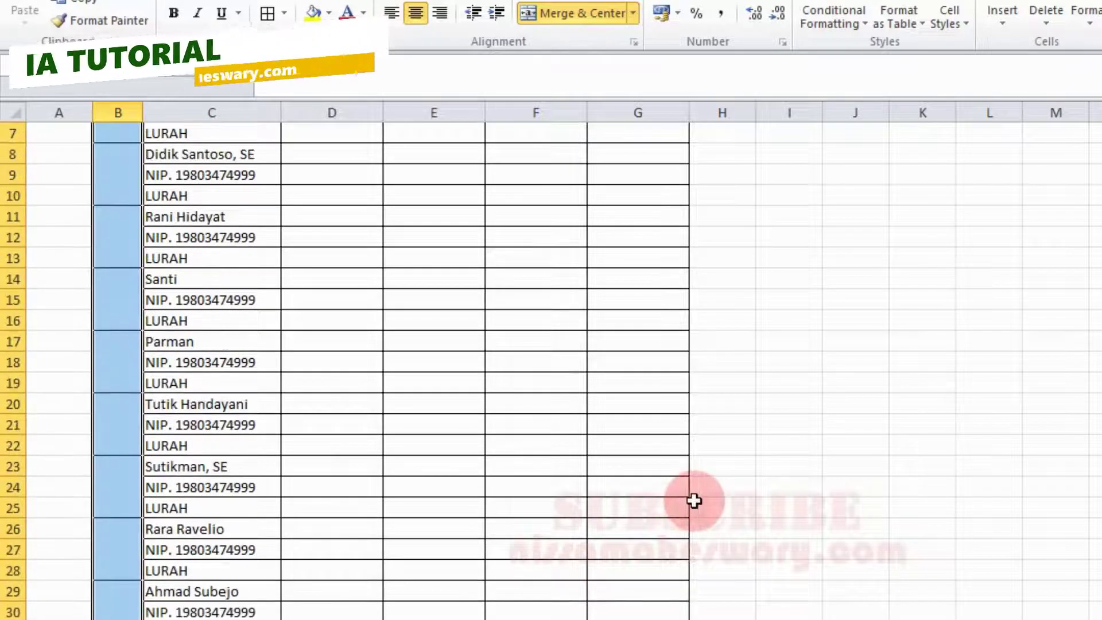
{"action": "scroll", "coordinate": [692, 501], "scroll_direction": "up", "scroll_amount": 2}
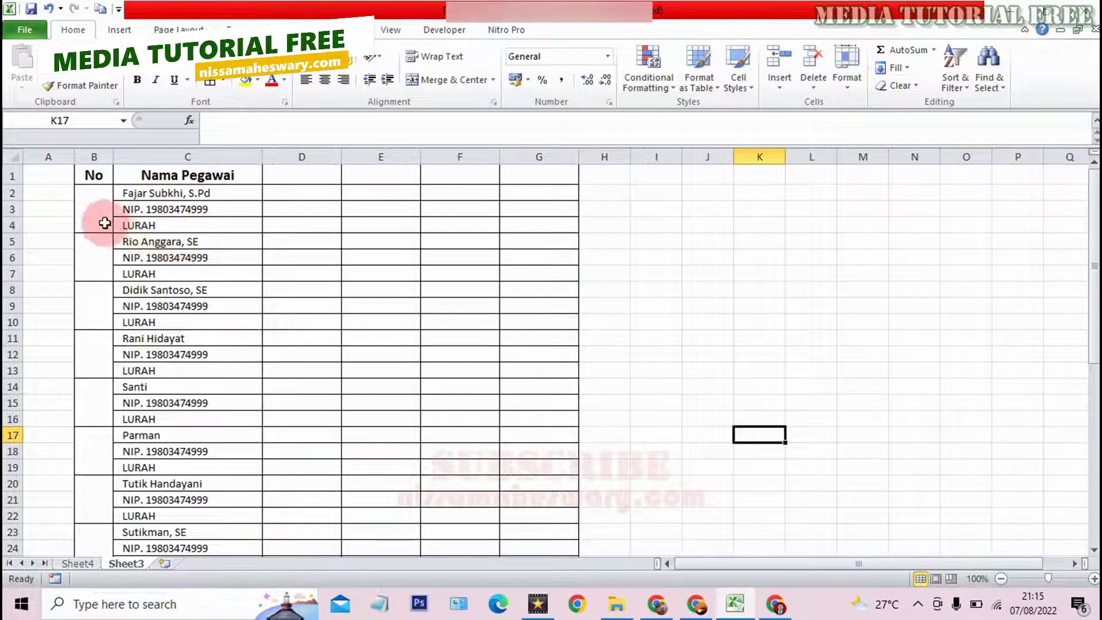
{"action": "left_click", "coordinate": [92, 198]}
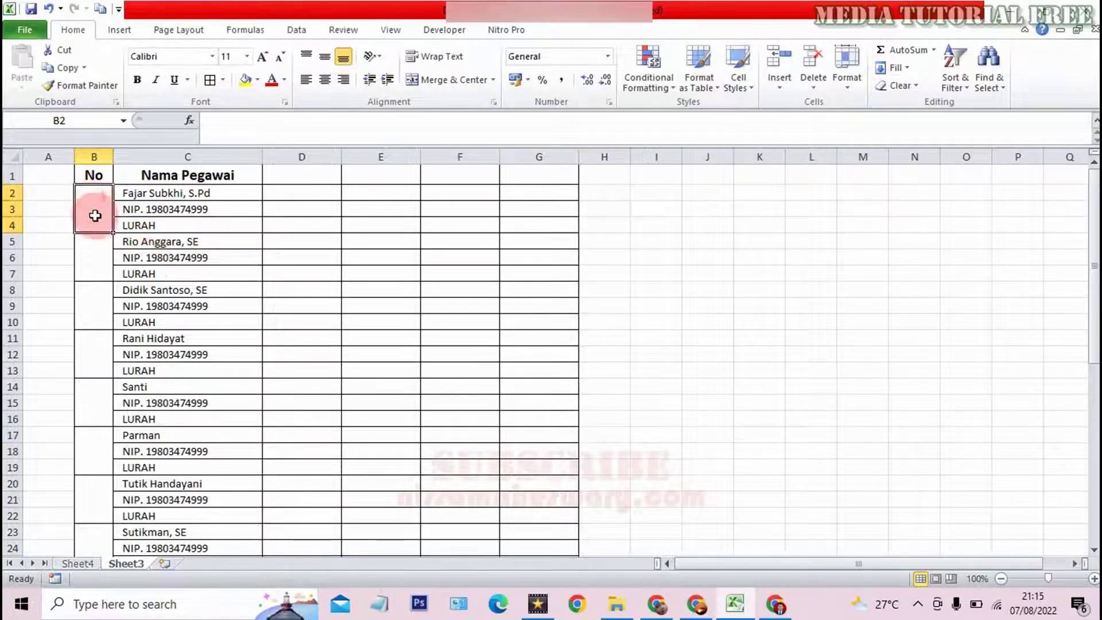
{"action": "left_click", "coordinate": [630, 293]}
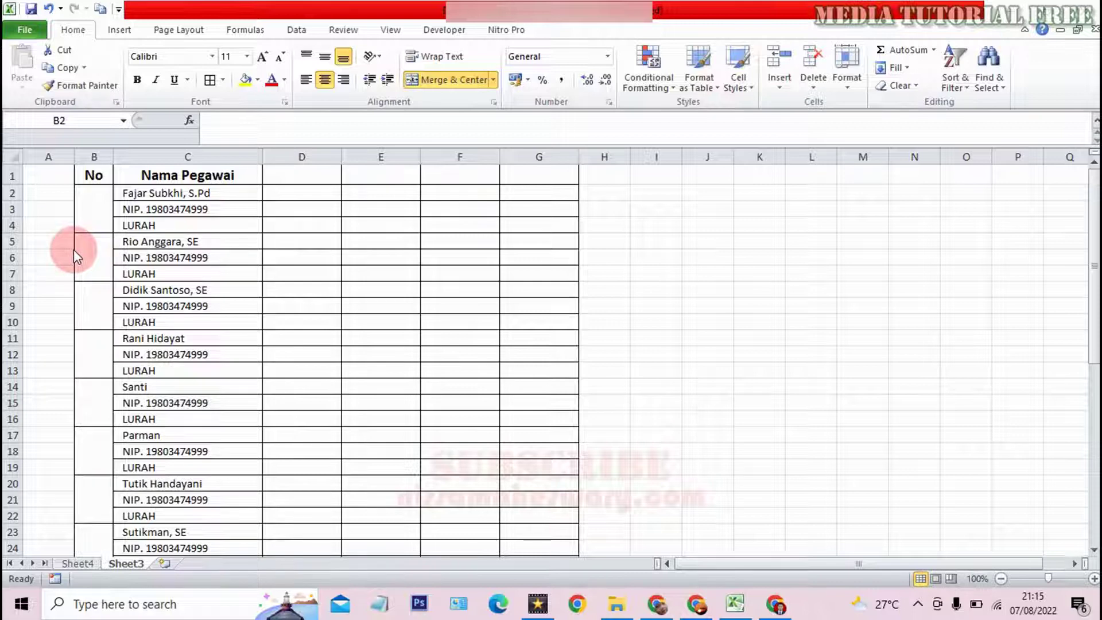
{"action": "left_click", "coordinate": [86, 206]}
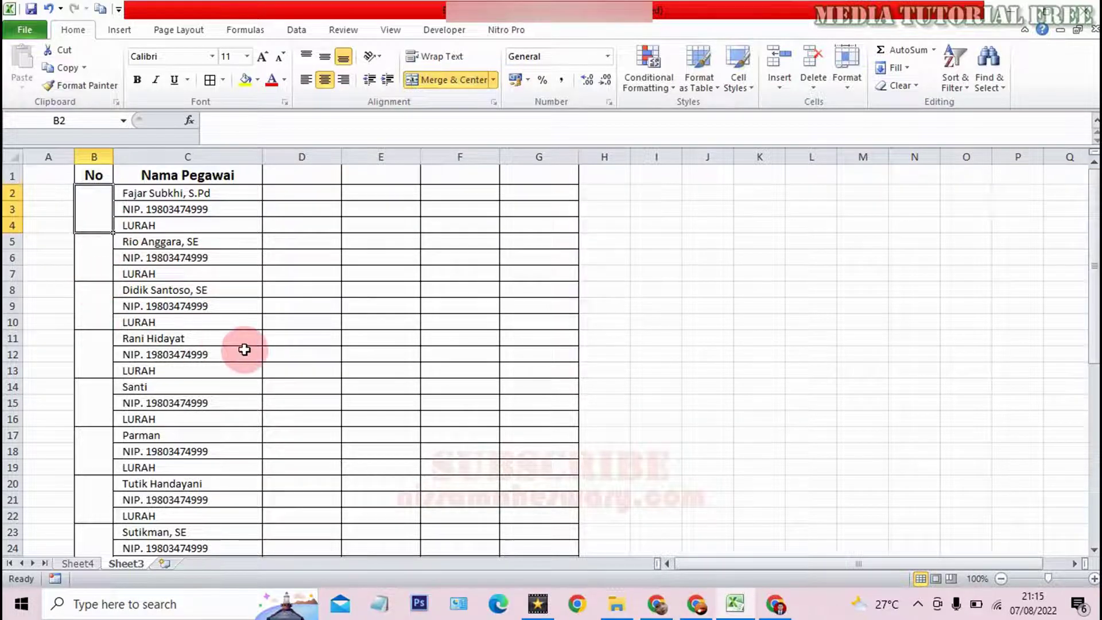
Enter 1 in B2 and 2 in B5.
{"action": "type", "text": "1"}
{"action": "key", "text": "Return"}
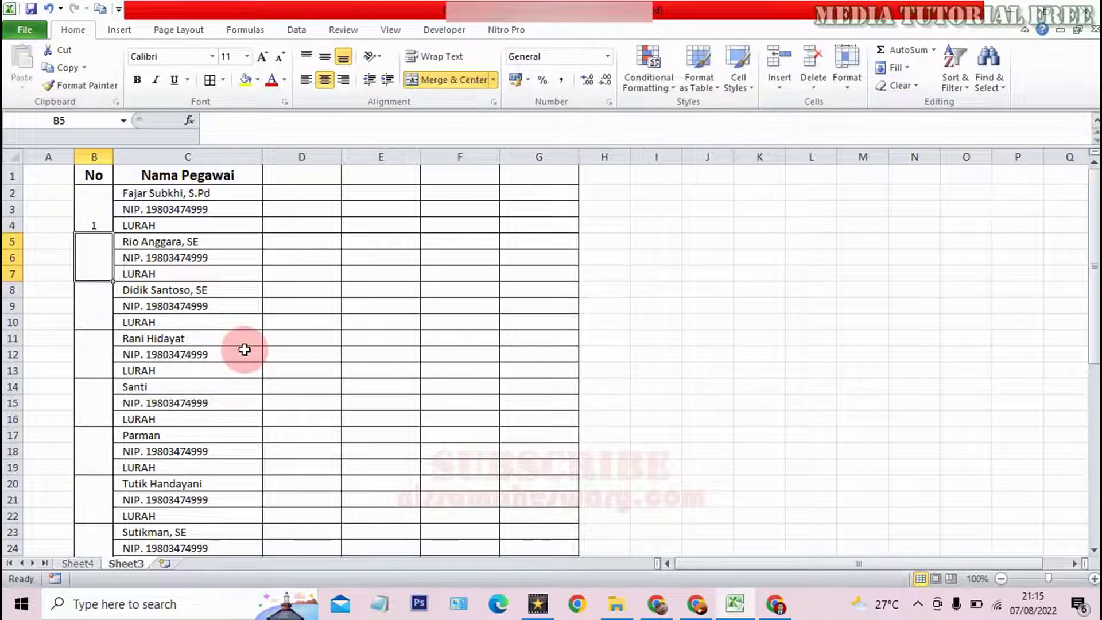
{"action": "type", "text": "2"}
{"action": "key", "text": "Return"}
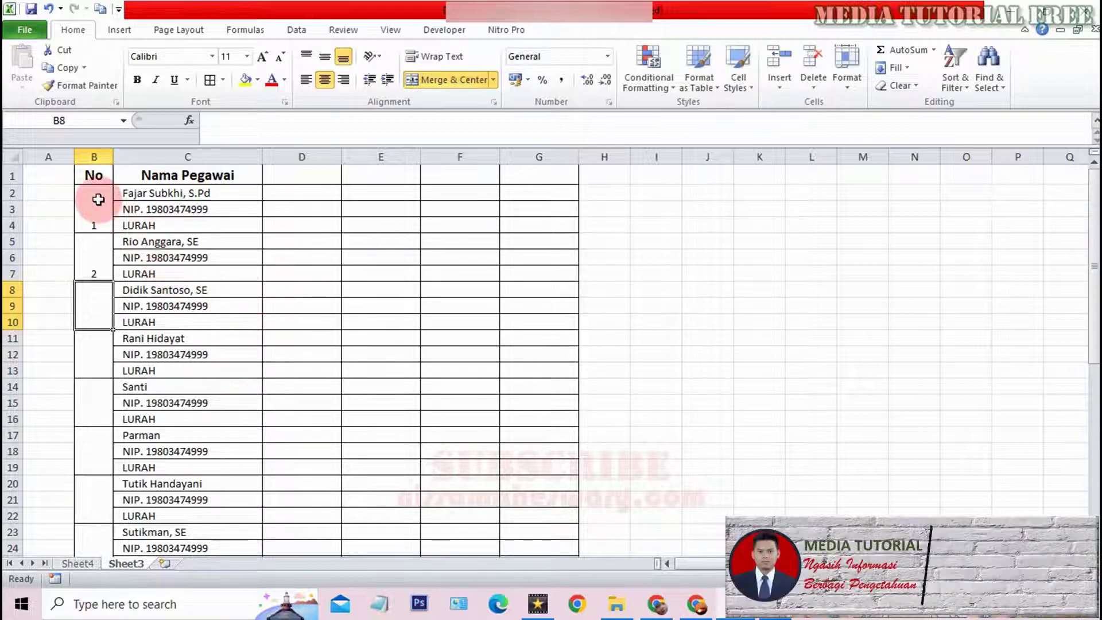
Fill the numbering down column B to 15 at B46 and middle-align the numbers.
{"action": "left_click_drag", "start_coordinate": [98, 199], "coordinate": [94, 271]}
{"action": "scroll", "coordinate": [104, 308], "scroll_direction": "down", "scroll_amount": 1}
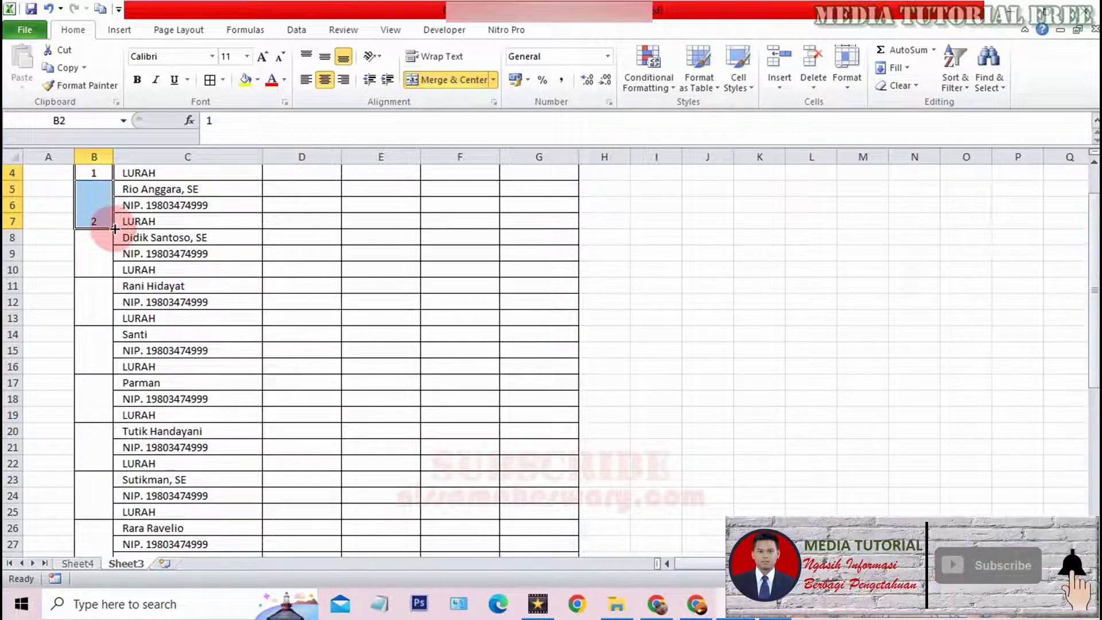
{"action": "mouse_move", "coordinate": [115, 228]}
{"action": "left_mouse_down"}
{"action": "mouse_move", "coordinate": [96, 102]}
{"action": "mouse_move", "coordinate": [95, 172]}
{"action": "left_mouse_up"}
{"action": "scroll", "coordinate": [229, 402], "scroll_direction": "up", "scroll_amount": 4}
{"action": "scroll", "coordinate": [131, 381], "scroll_direction": "down", "scroll_amount": 4}
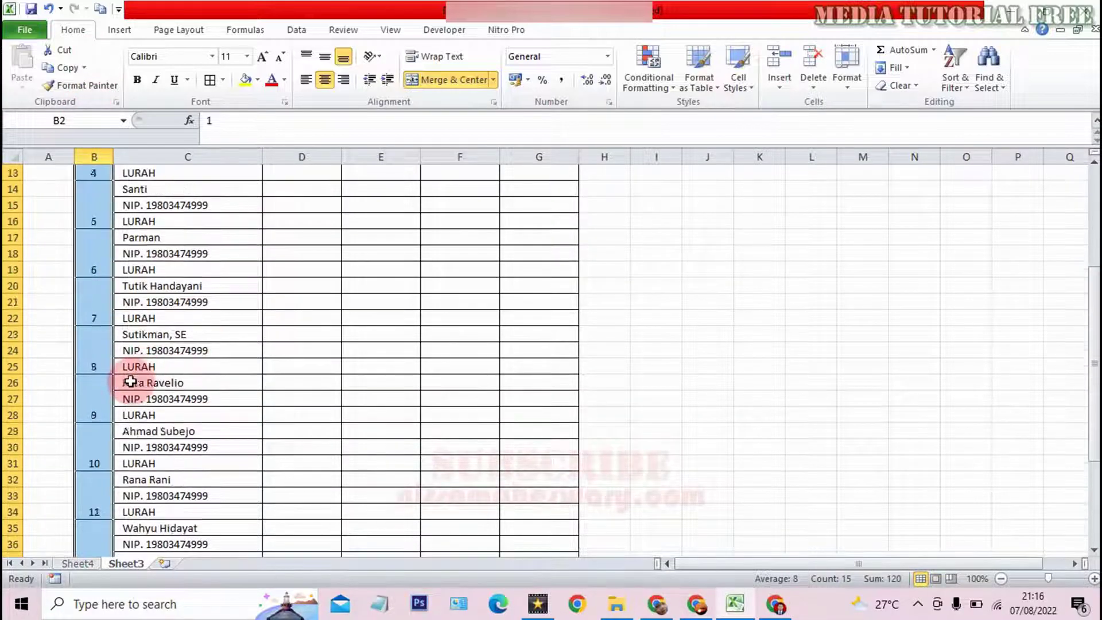
{"action": "scroll", "coordinate": [131, 381], "scroll_direction": "down", "scroll_amount": 1}
{"action": "scroll", "coordinate": [126, 386], "scroll_direction": "down", "scroll_amount": 5}
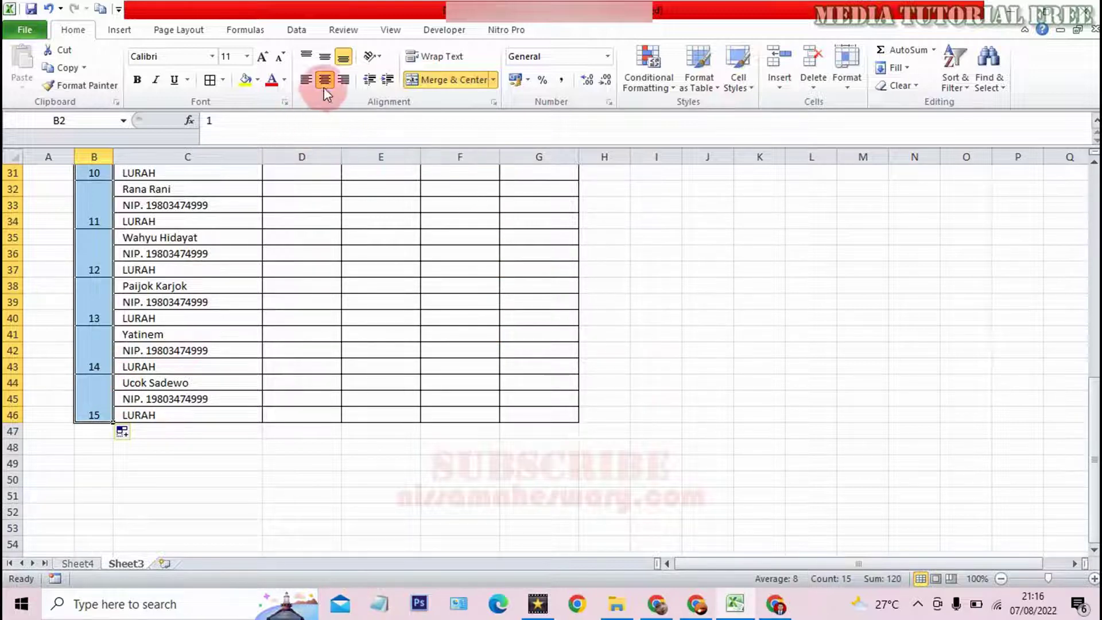
{"action": "left_click", "coordinate": [325, 60]}
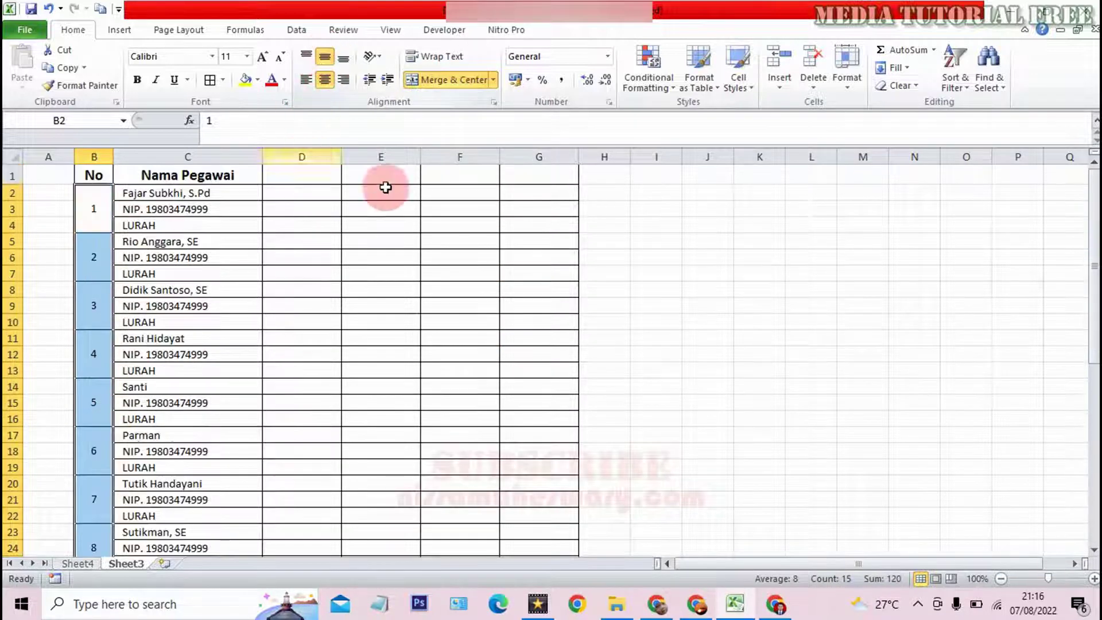
{"action": "left_click", "coordinate": [661, 285]}
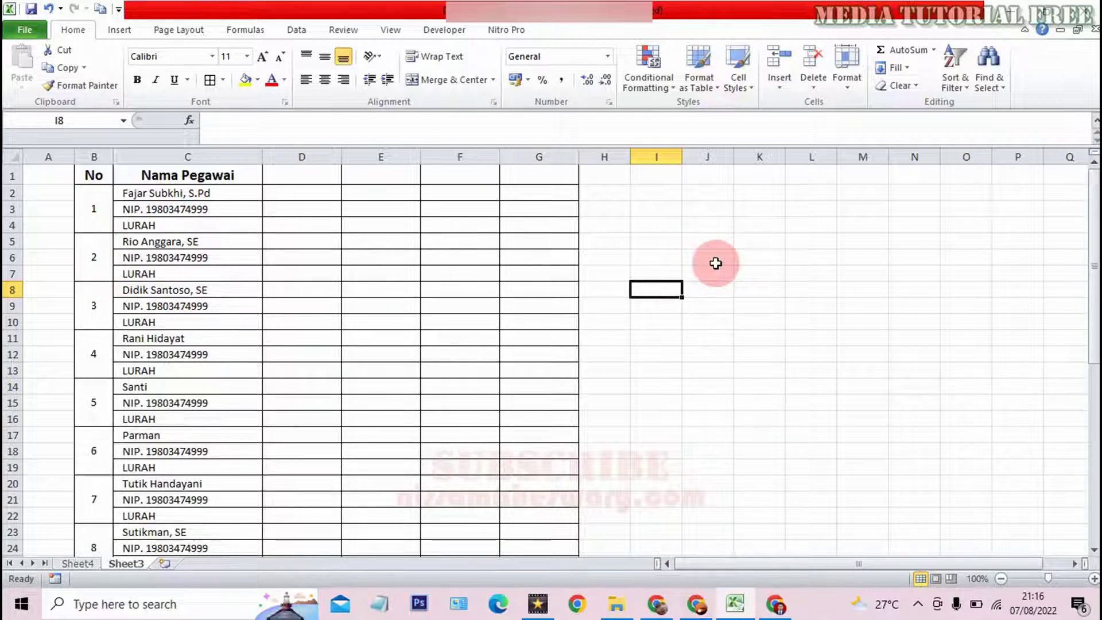
{"action": "left_click_drag", "start_coordinate": [634, 190], "coordinate": [686, 255]}
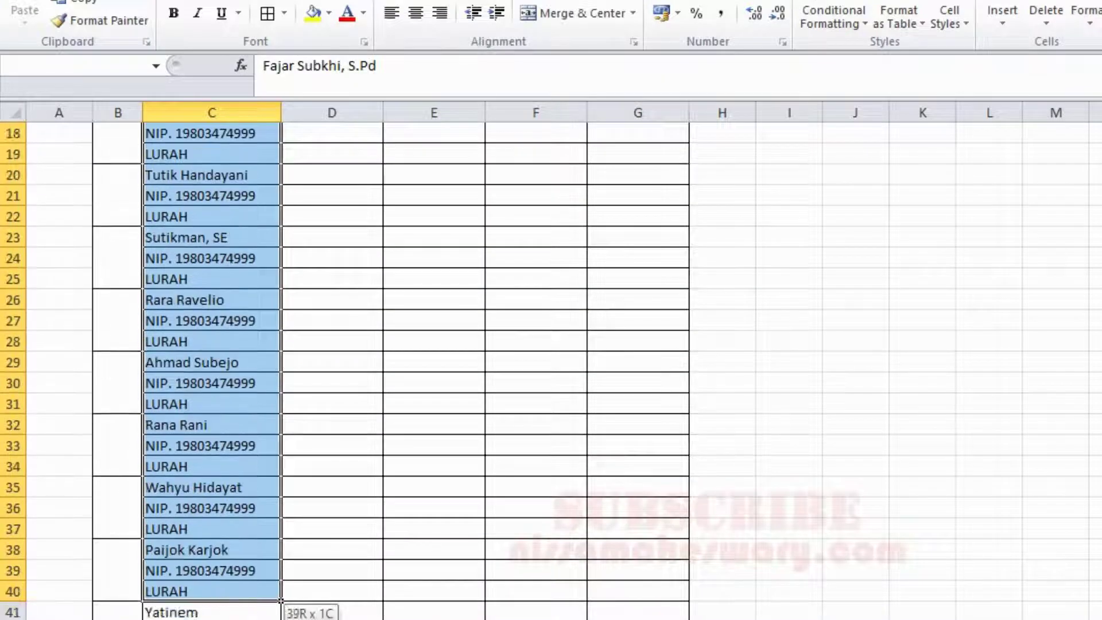
Apply Increase Indent to the names in C2:C46 and drag column C wider.
{"action": "left_click_drag", "start_coordinate": [184, 617], "coordinate": [183, 597]}
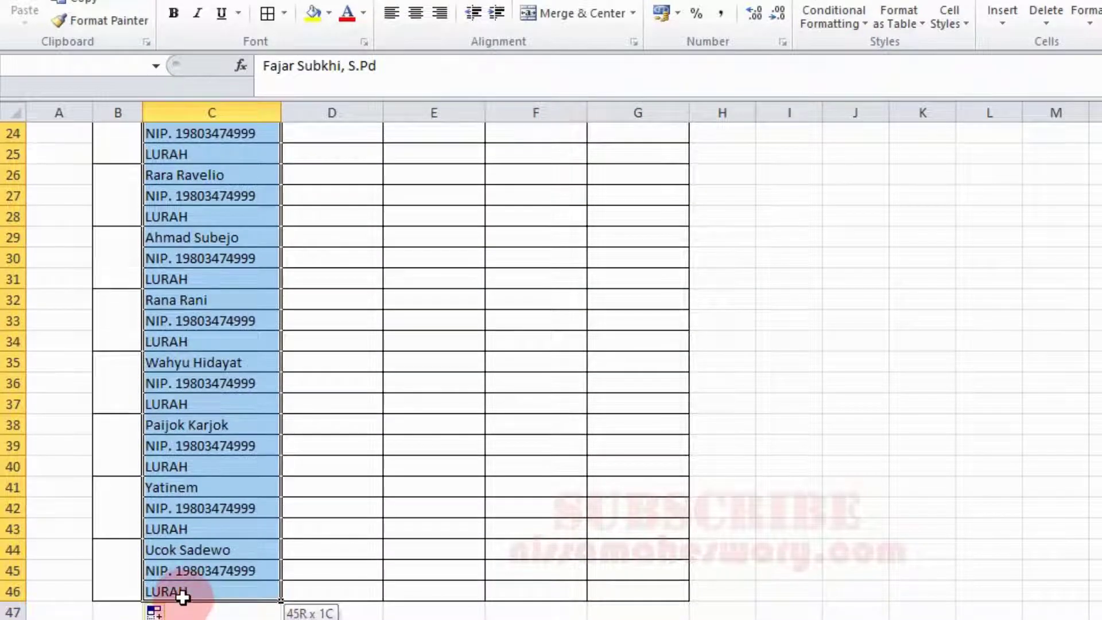
{"action": "scroll", "coordinate": [531, 509], "scroll_direction": "up", "scroll_amount": 3}
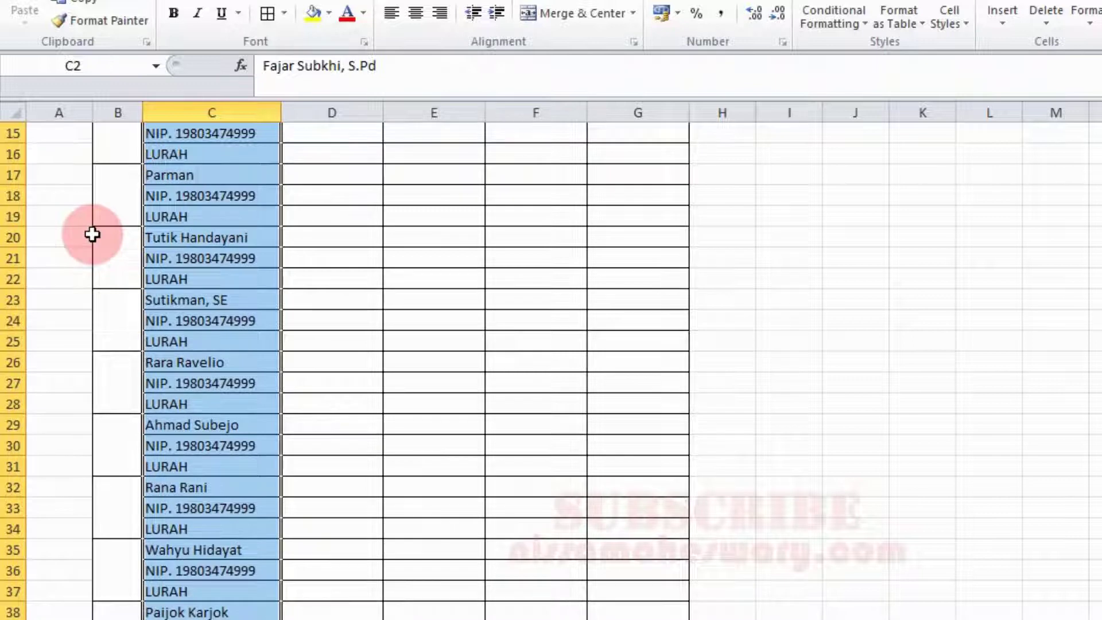
{"action": "scroll", "coordinate": [207, 270], "scroll_direction": "up", "scroll_amount": 3}
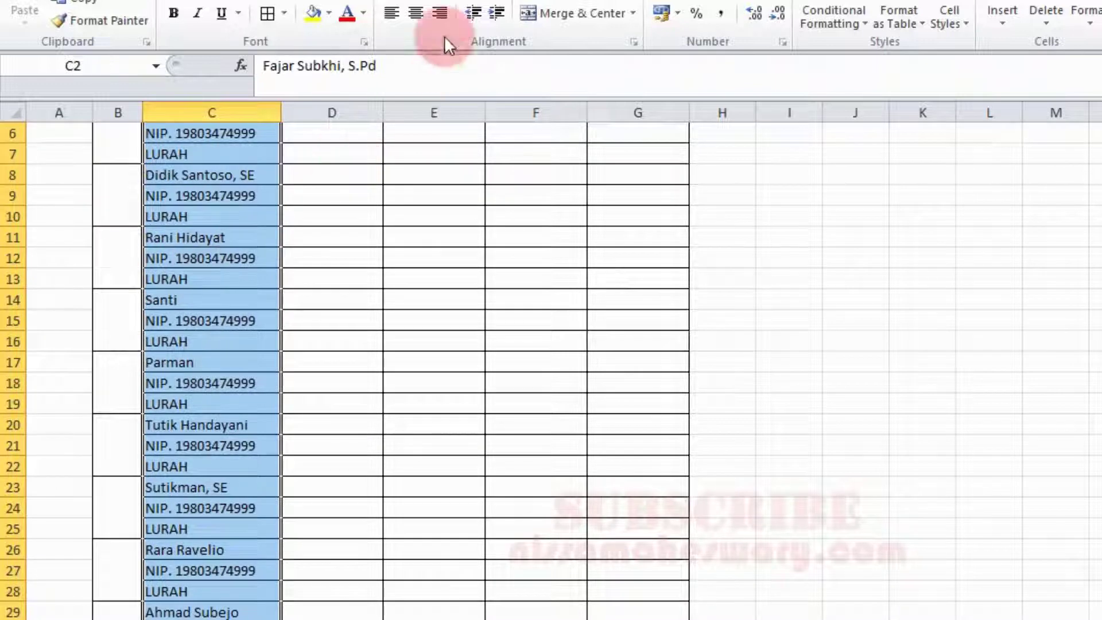
{"action": "left_click", "coordinate": [483, 12]}
{"action": "scroll", "coordinate": [631, 258], "scroll_direction": "up", "scroll_amount": 2}
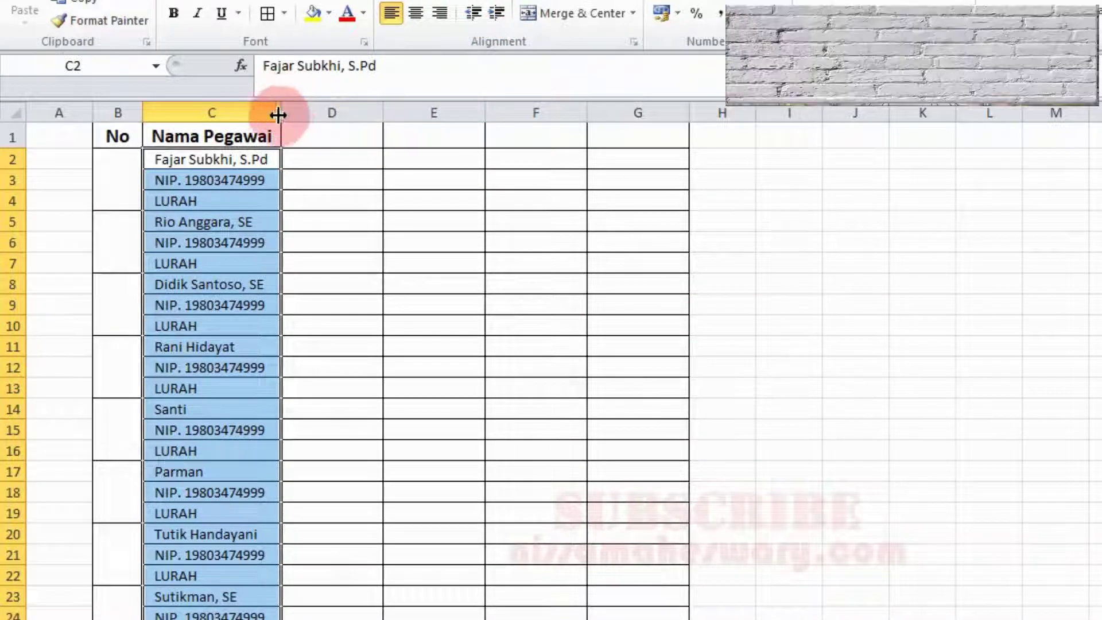
{"action": "left_click_drag", "start_coordinate": [281, 113], "coordinate": [334, 112]}
{"action": "left_click", "coordinate": [855, 241]}
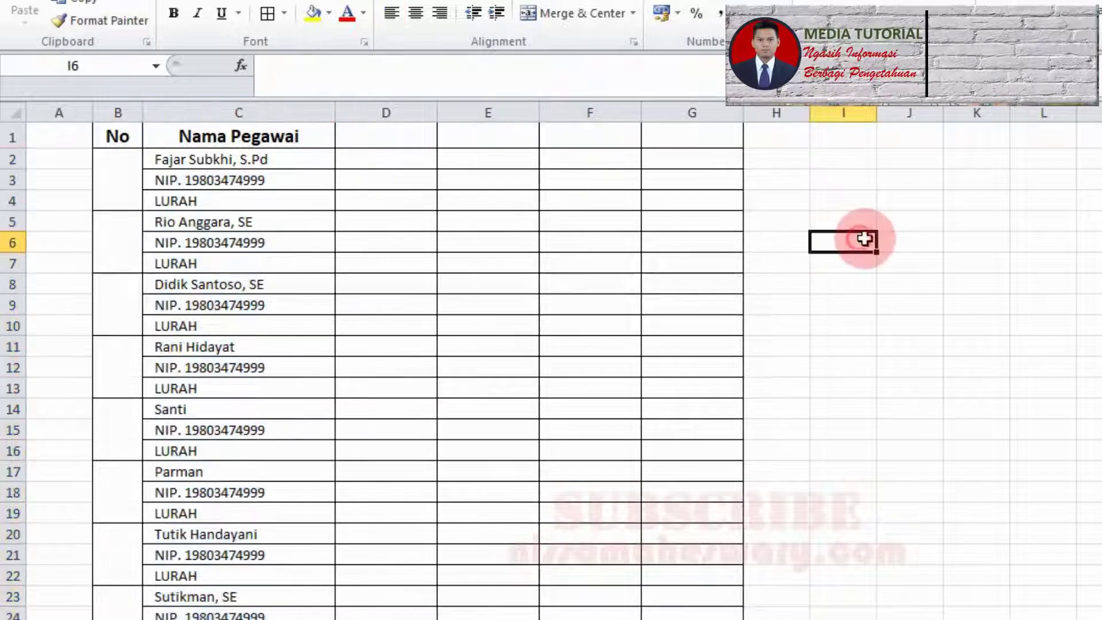